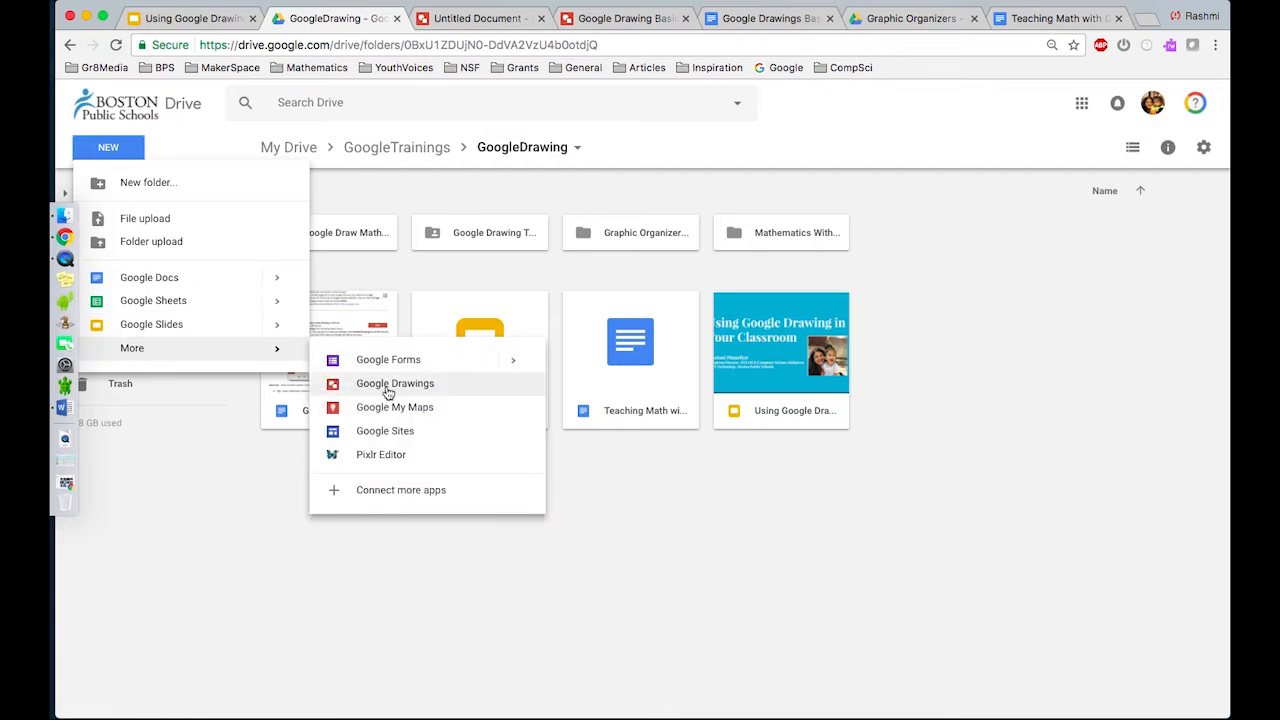
# Create a new Google Drawings file and rename the untitled document as SaveTheGirlChild.
pyautogui.click(381, 580)
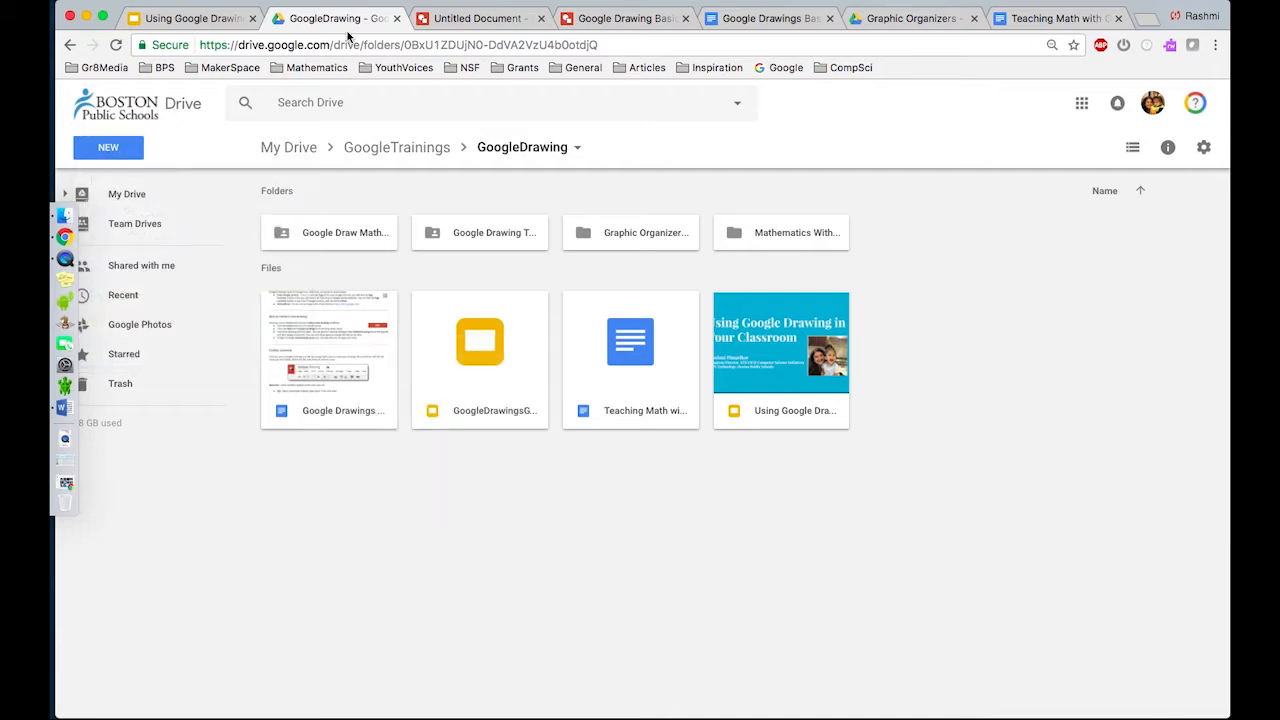
pyautogui.click(452, 22)
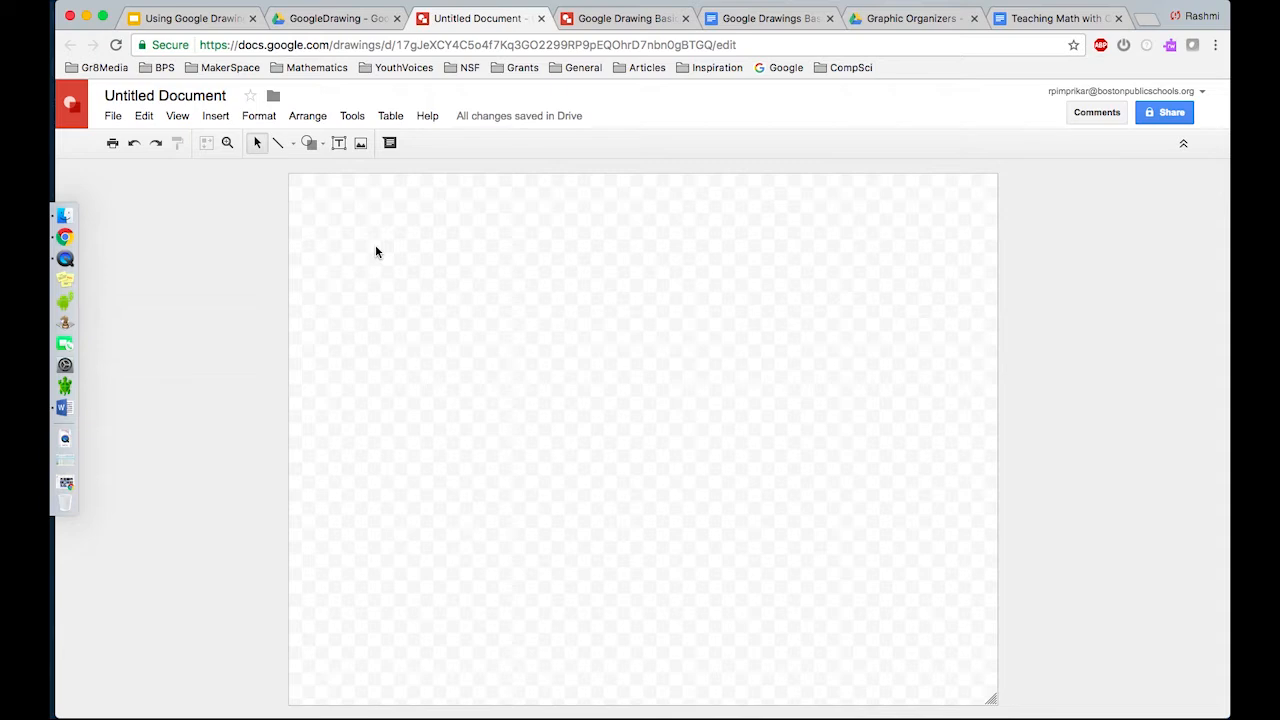
pyautogui.click(228, 95)
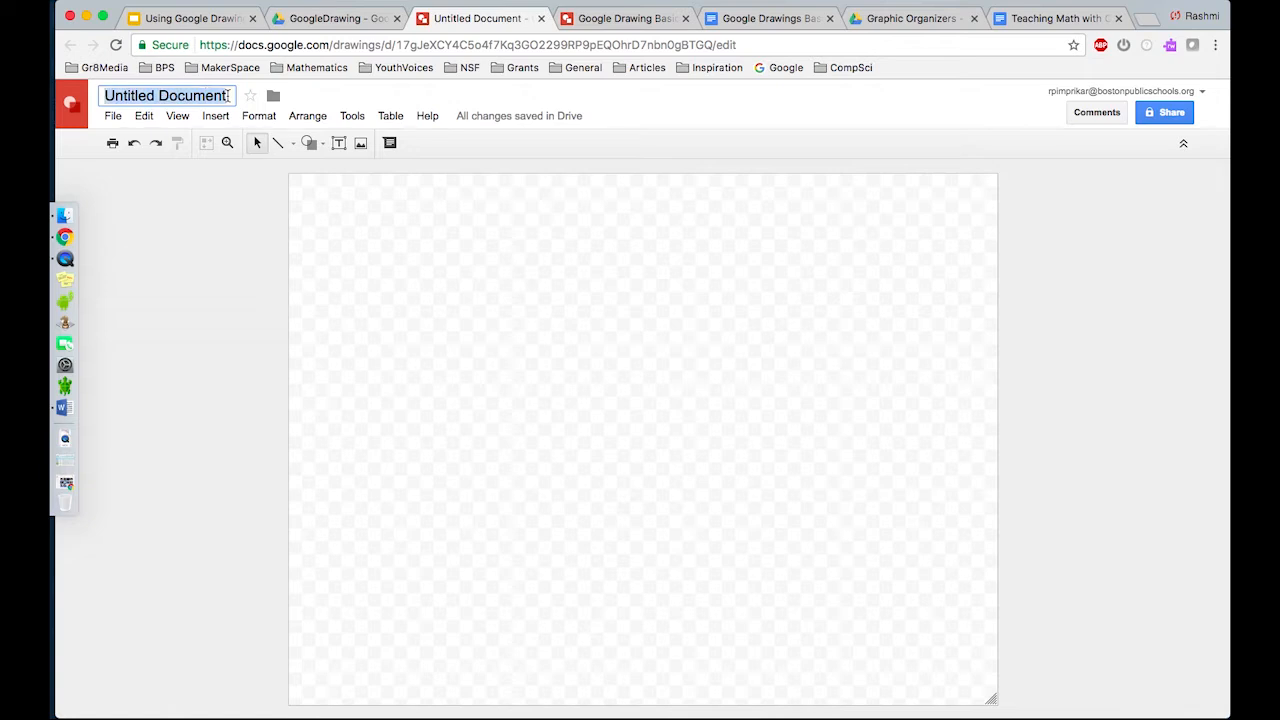
pyautogui.write('Save')
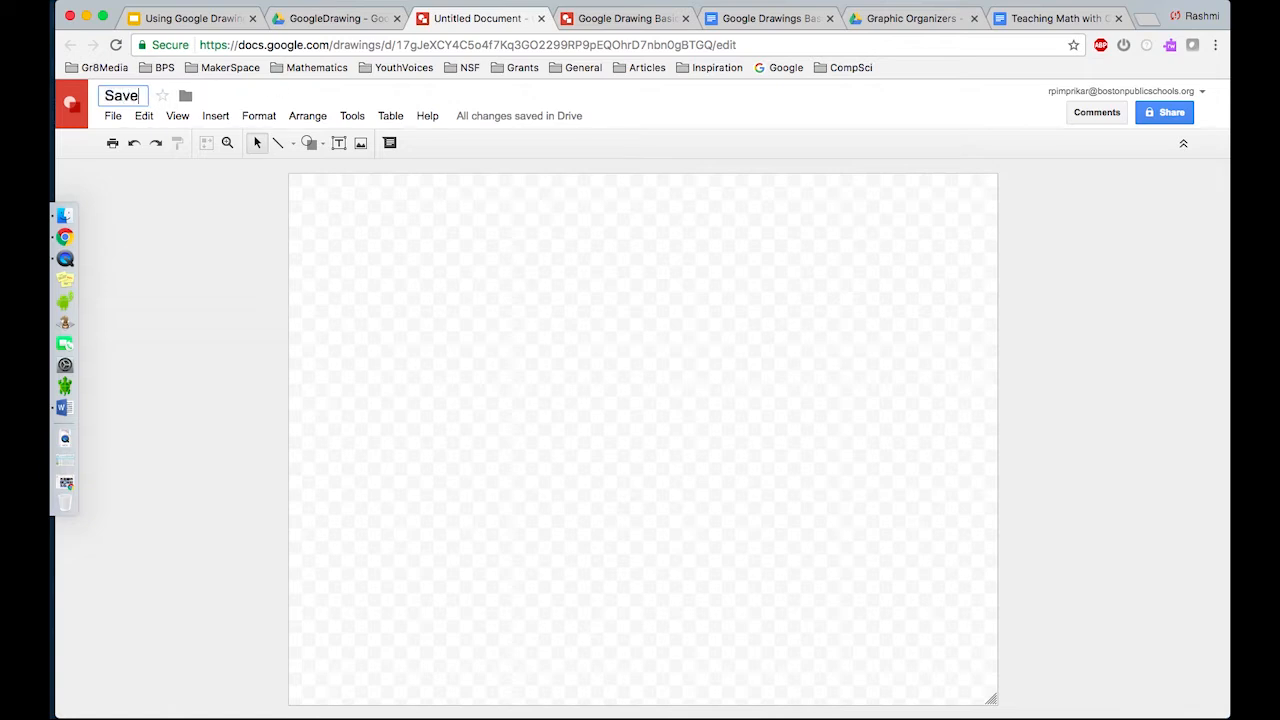
pyautogui.write('TheGirlChild')
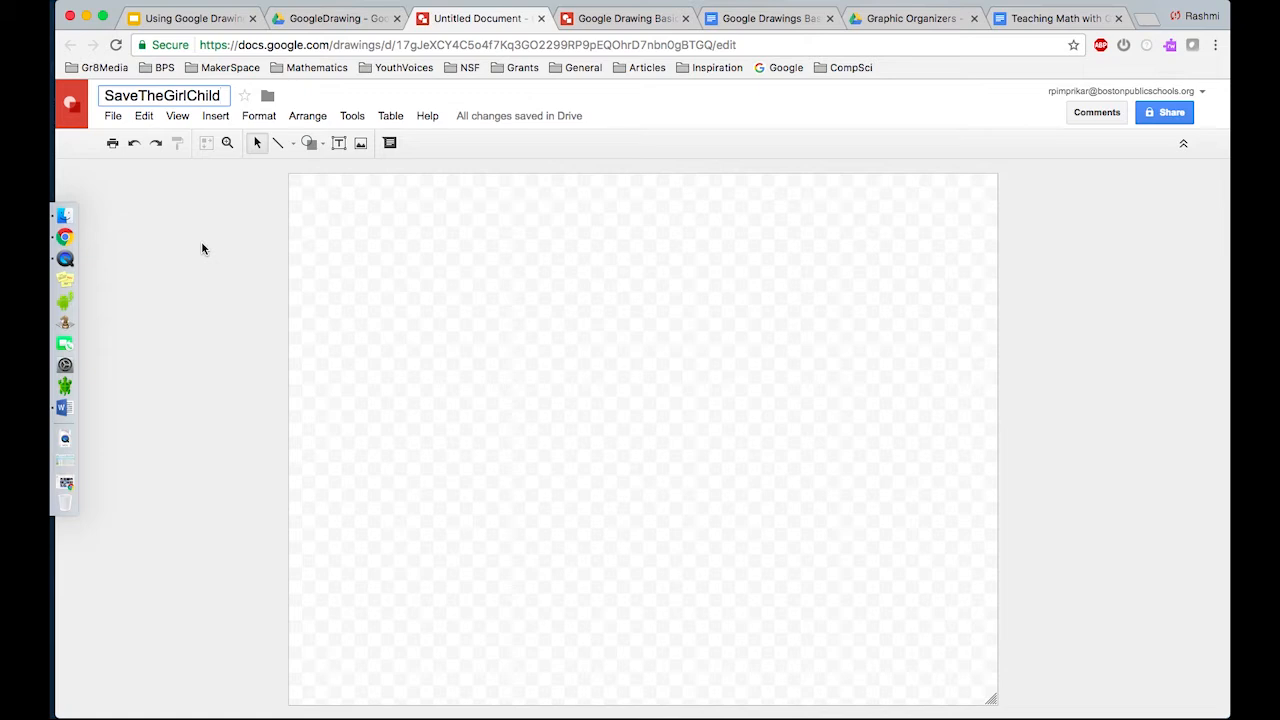
pyautogui.press('Return')
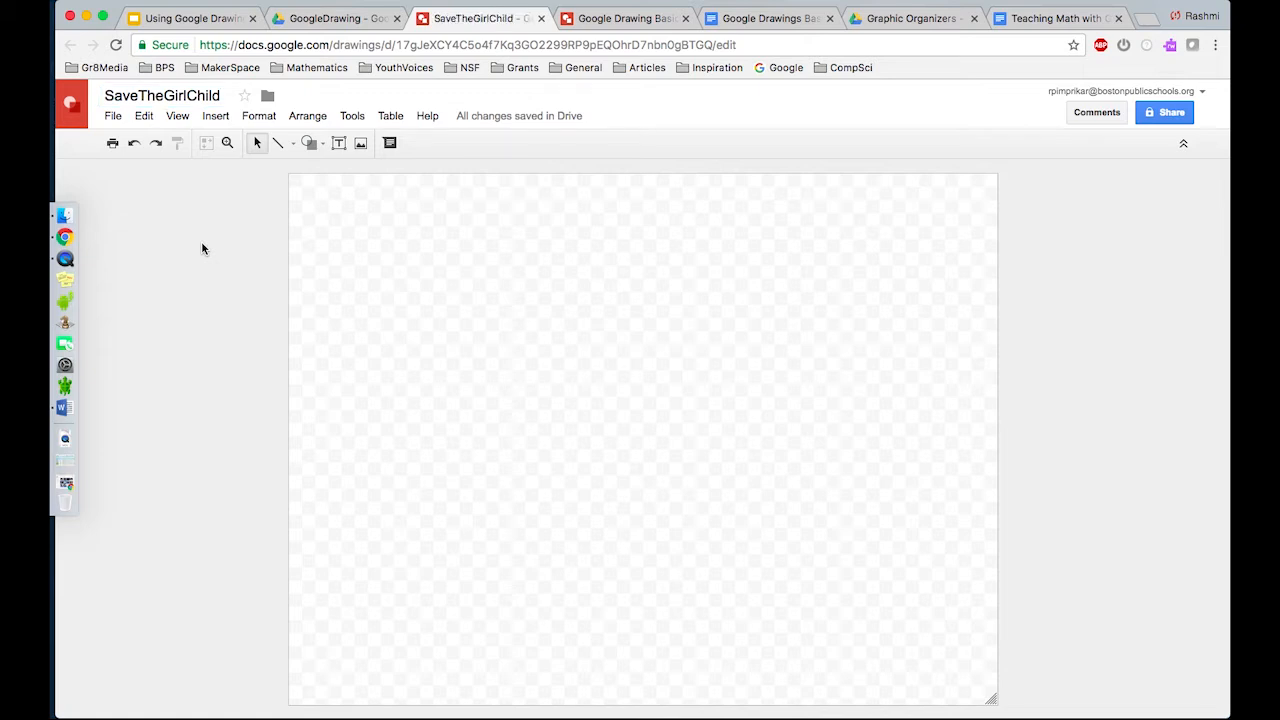
# Open the page setup and choose a custom page size measured in inches.
pyautogui.click(113, 117)
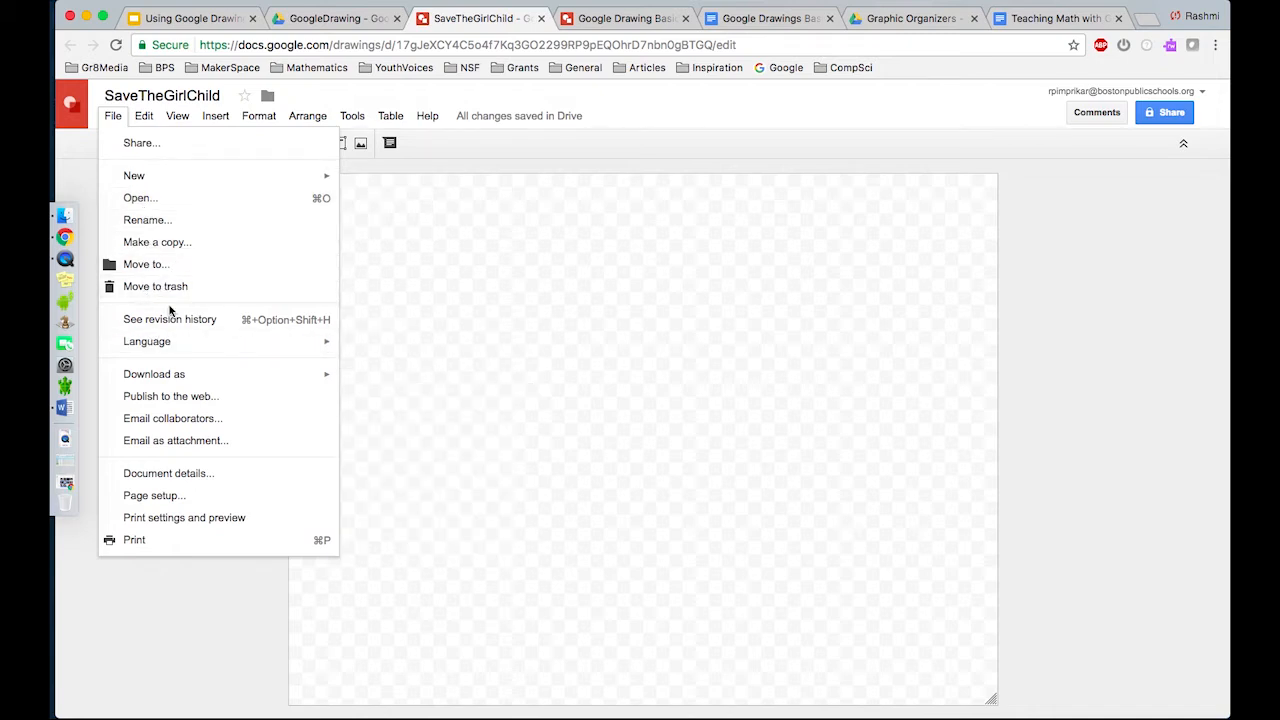
pyautogui.moveTo(169, 382)
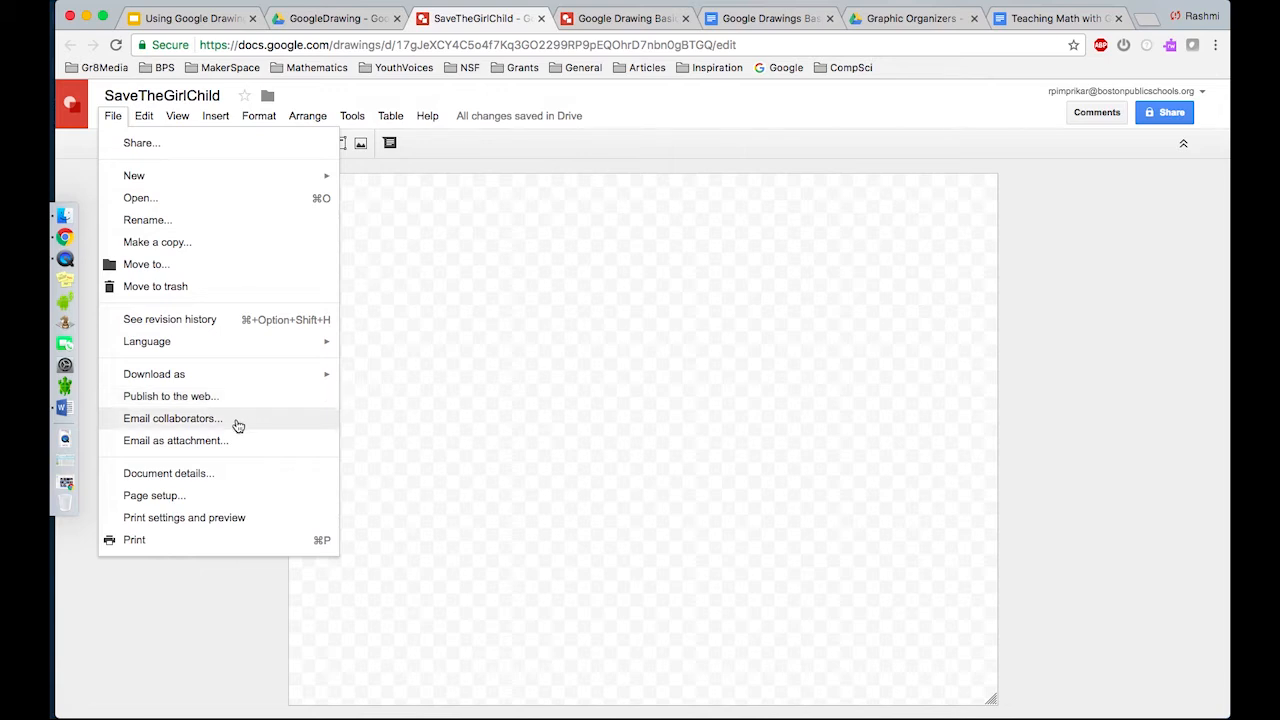
pyautogui.click(203, 498)
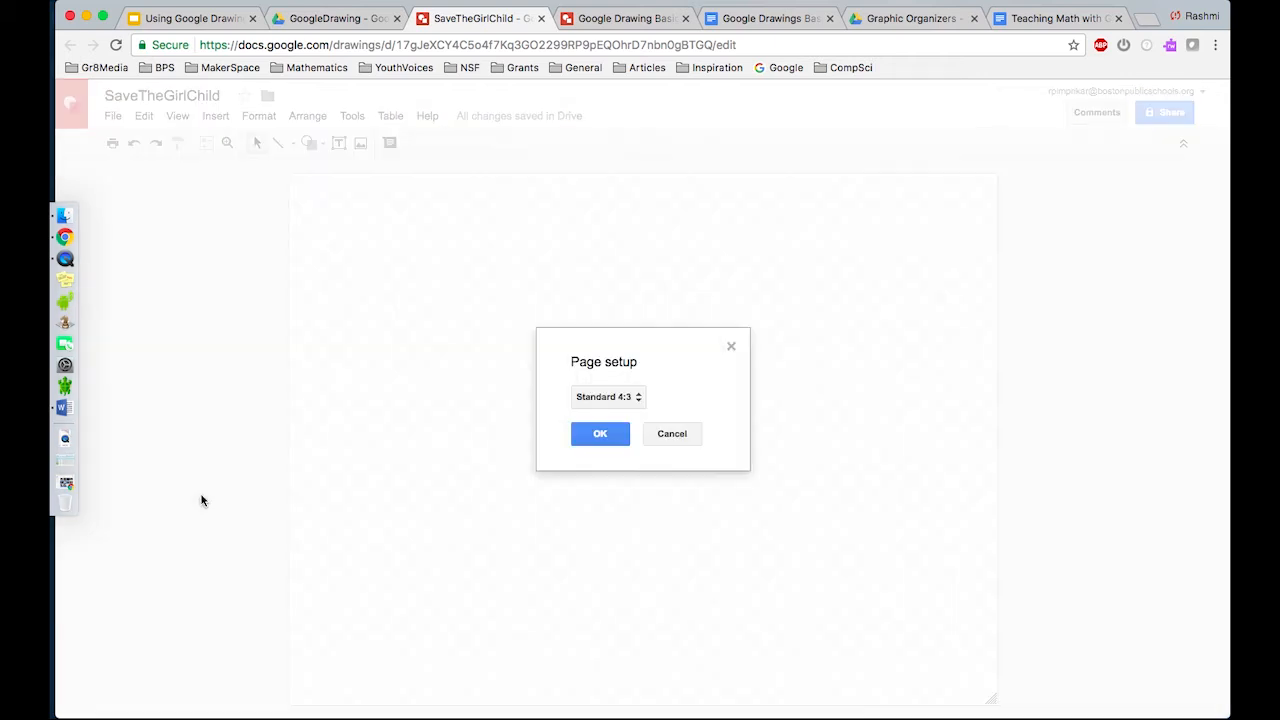
pyautogui.click(638, 398)
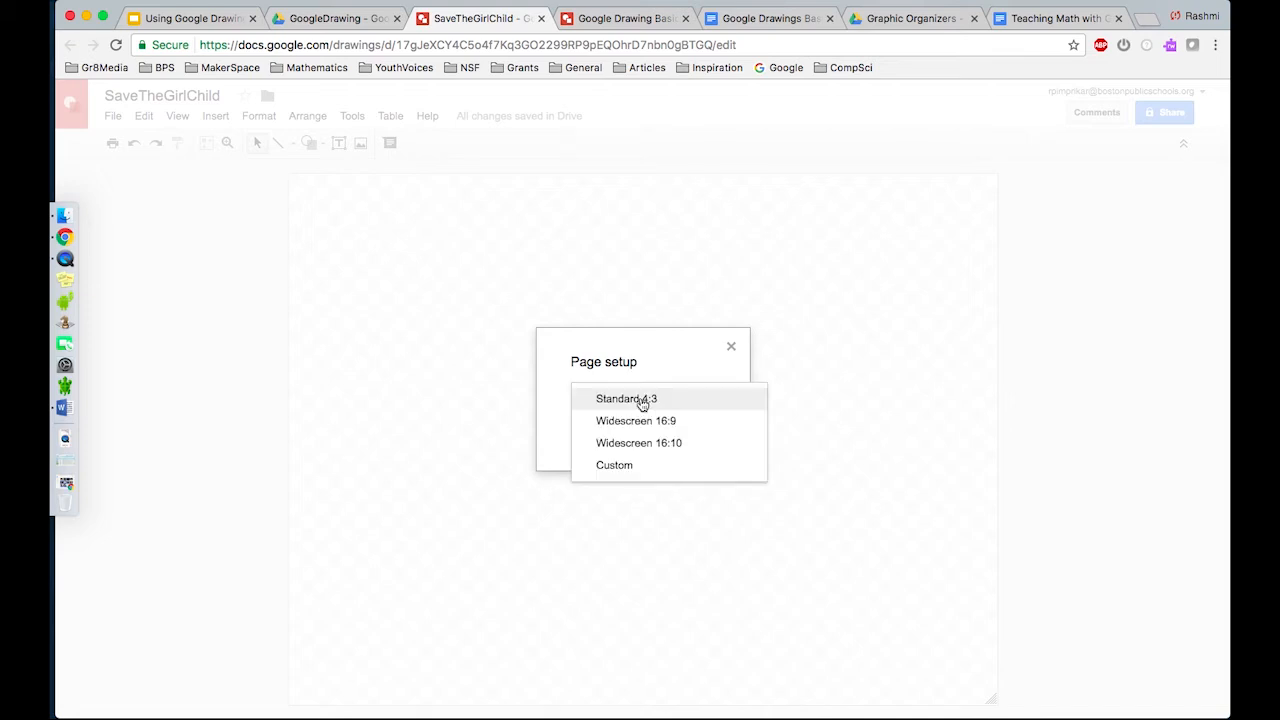
pyautogui.click(615, 467)
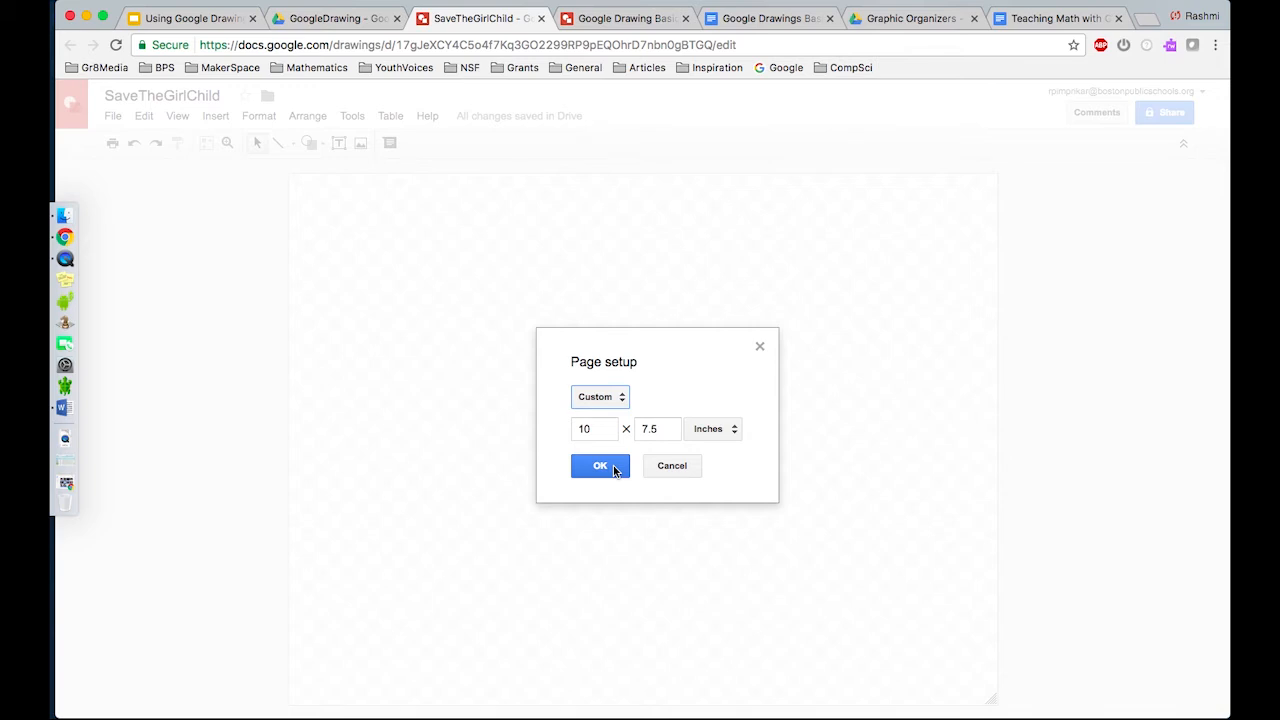
pyautogui.click(735, 431)
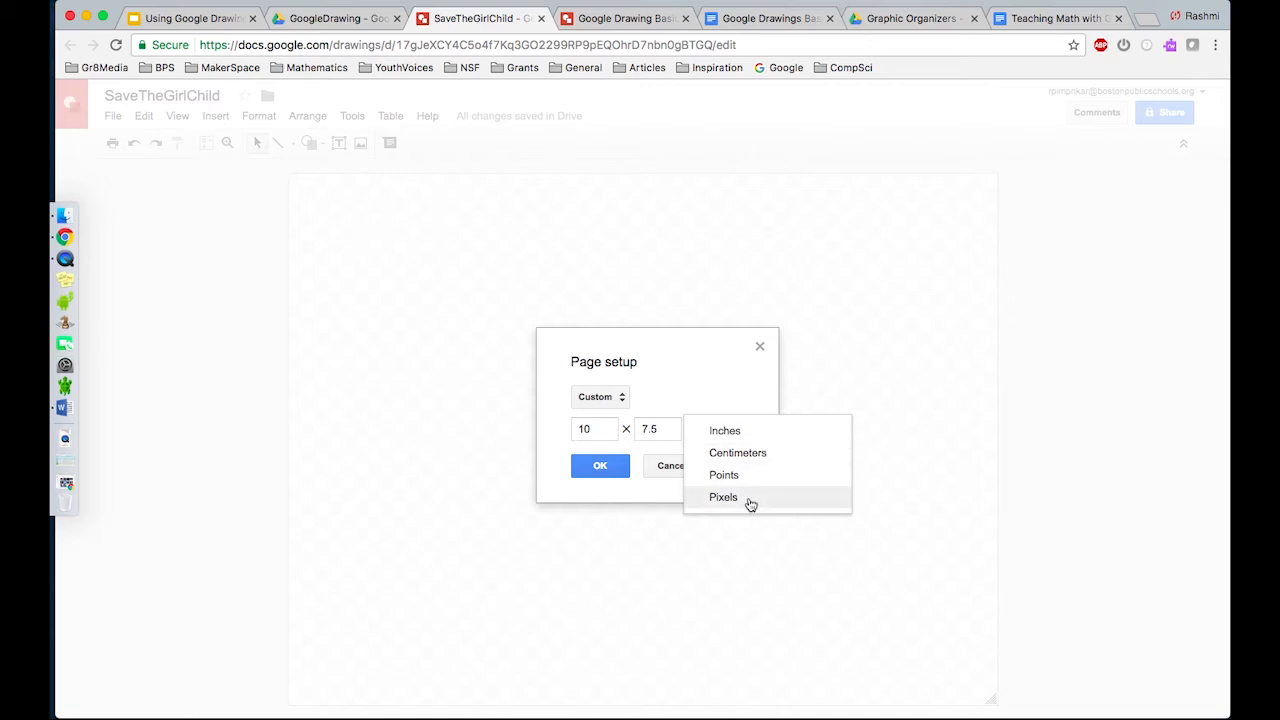
pyautogui.click(747, 432)
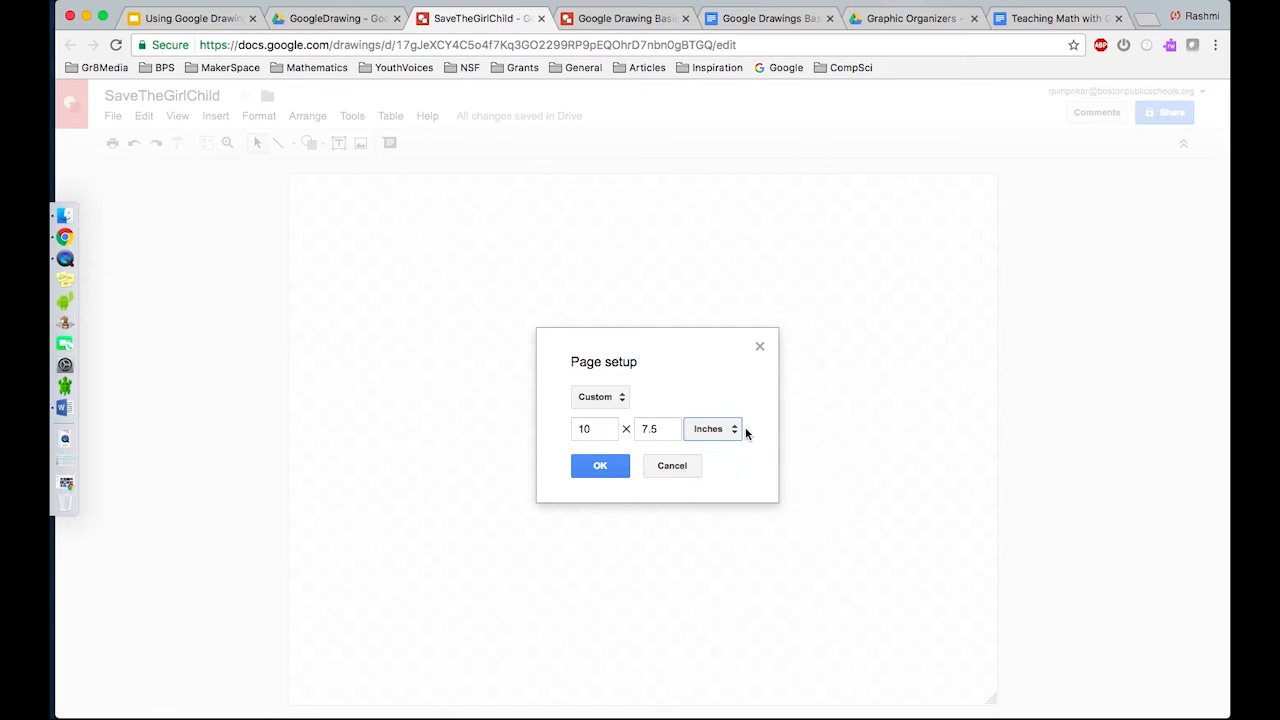
# Set the custom page size to 13 by 19 inches.
pyautogui.click(588, 429)
pyautogui.press('BackSpace')
pyautogui.write('3')
pyautogui.click(666, 428)
pyautogui.press('BackSpace')
pyautogui.press('BackSpace')
pyautogui.write('10')
pyautogui.press('BackSpace')
pyautogui.press('BackSpace')
pyautogui.press('BackSpace')
pyautogui.write('19')
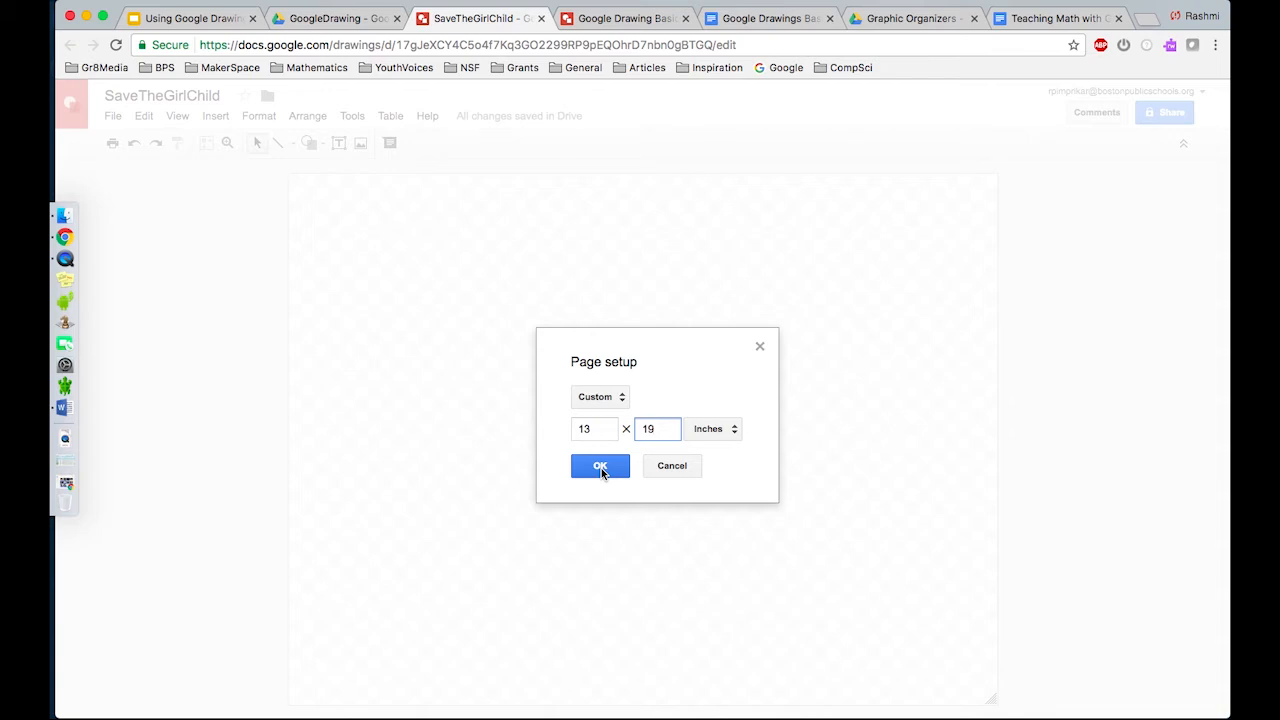
# Set the page width to 15 inches and apply the page setup.
pyautogui.click(600, 428)
pyautogui.press('BackSpace')
pyautogui.write('5')
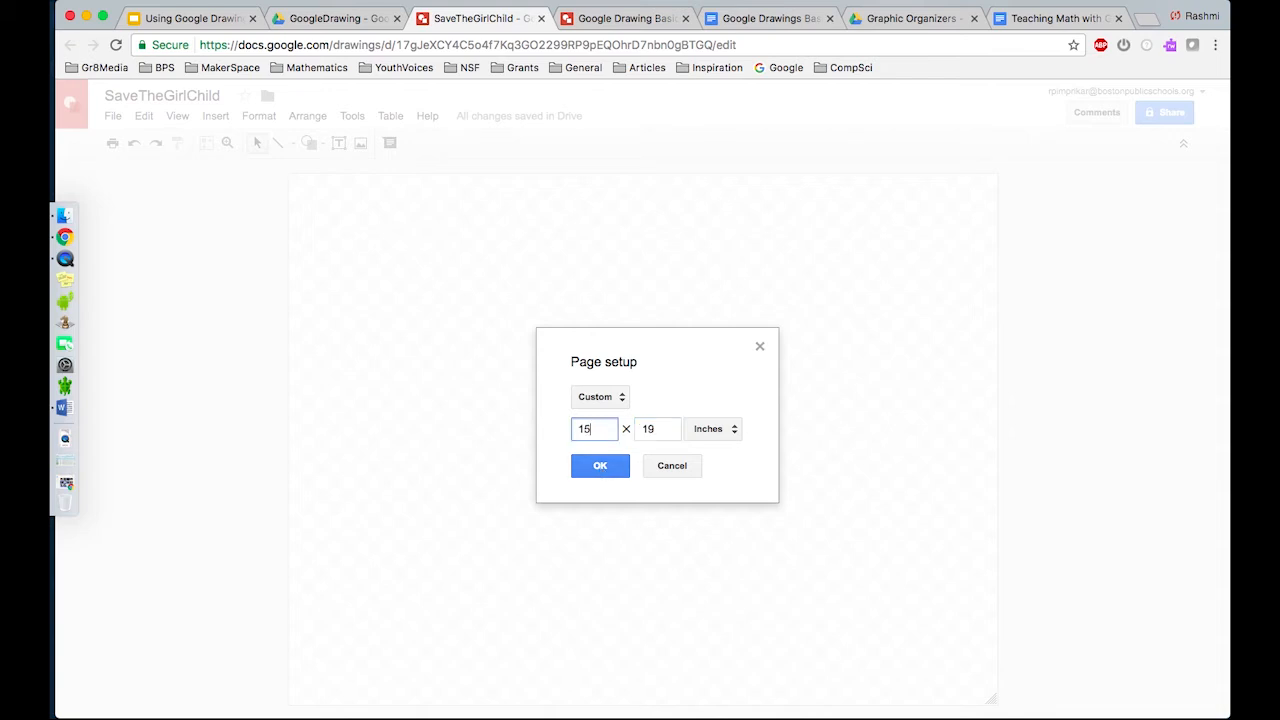
pyautogui.click(617, 469)
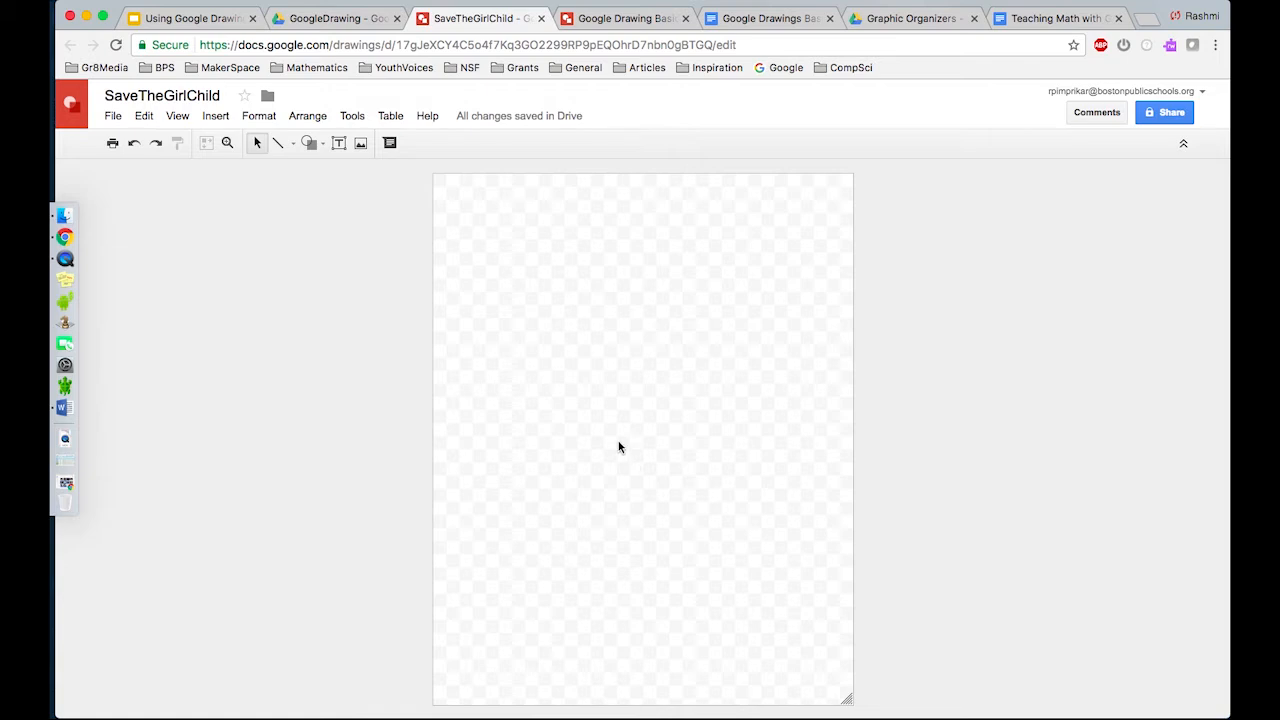
# Fill the page background with the black radial gradient.
pyautogui.rightClick(594, 334)
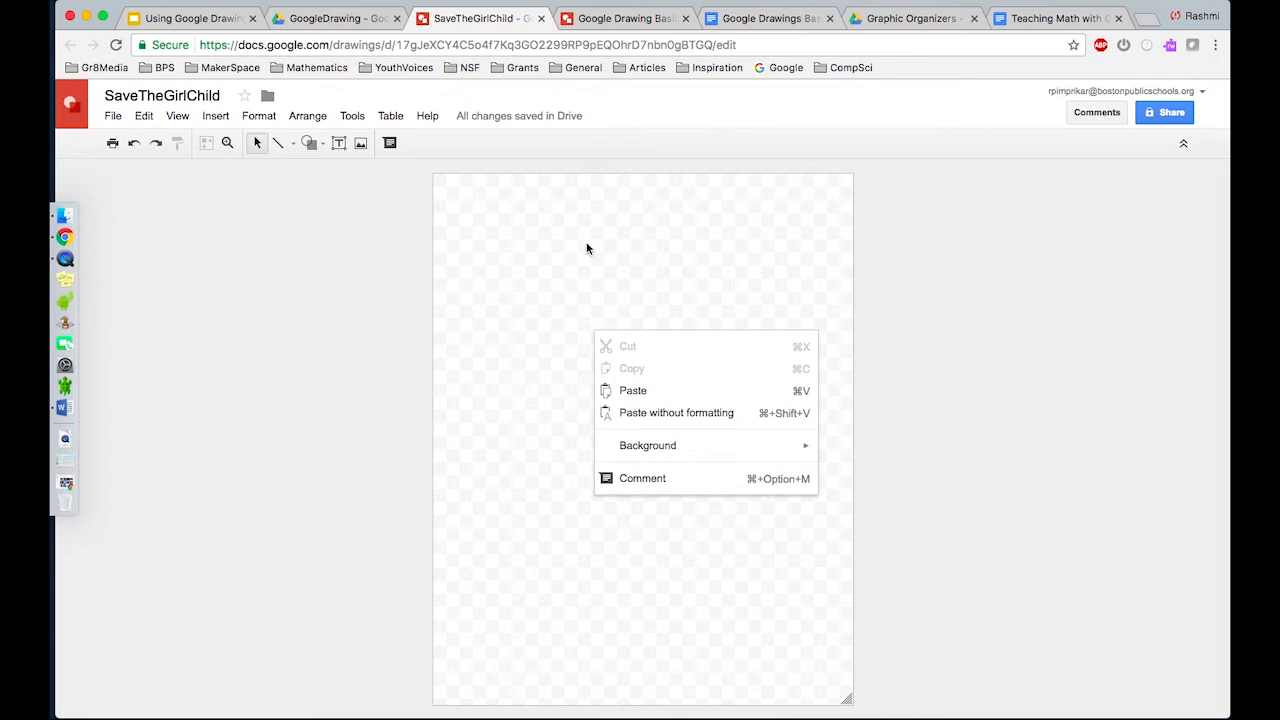
pyautogui.moveTo(648, 446)
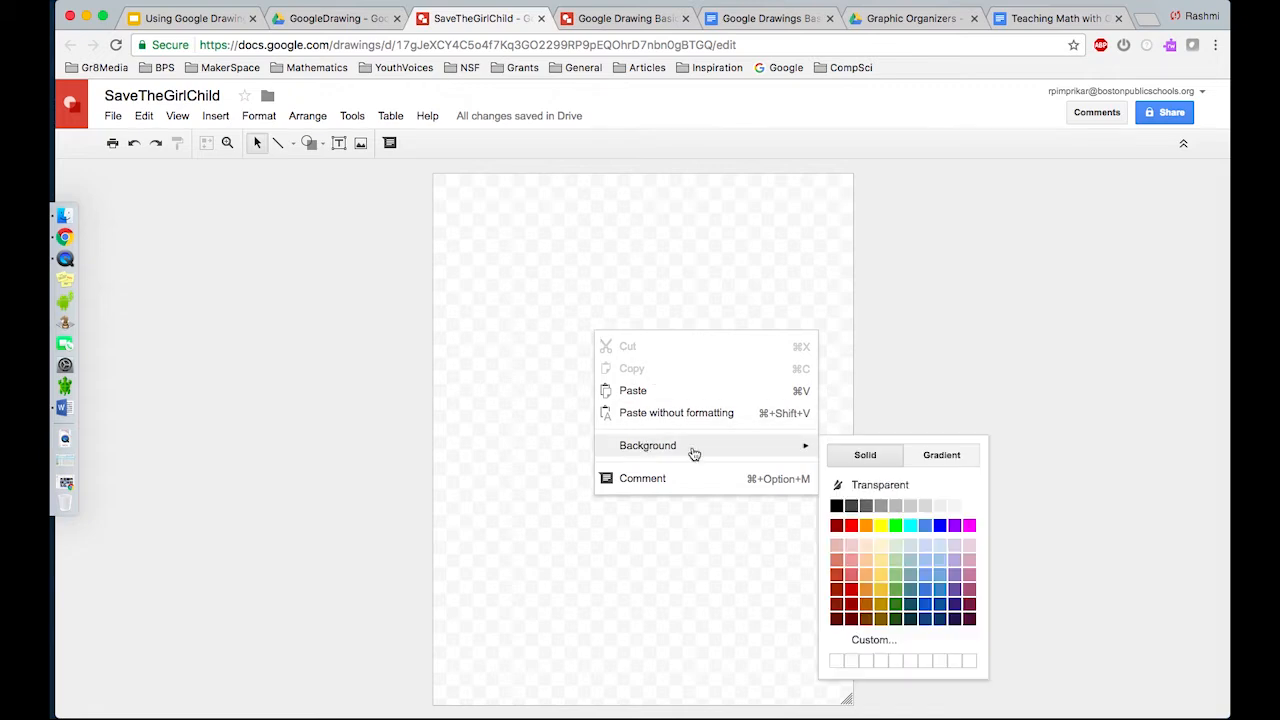
pyautogui.click(930, 457)
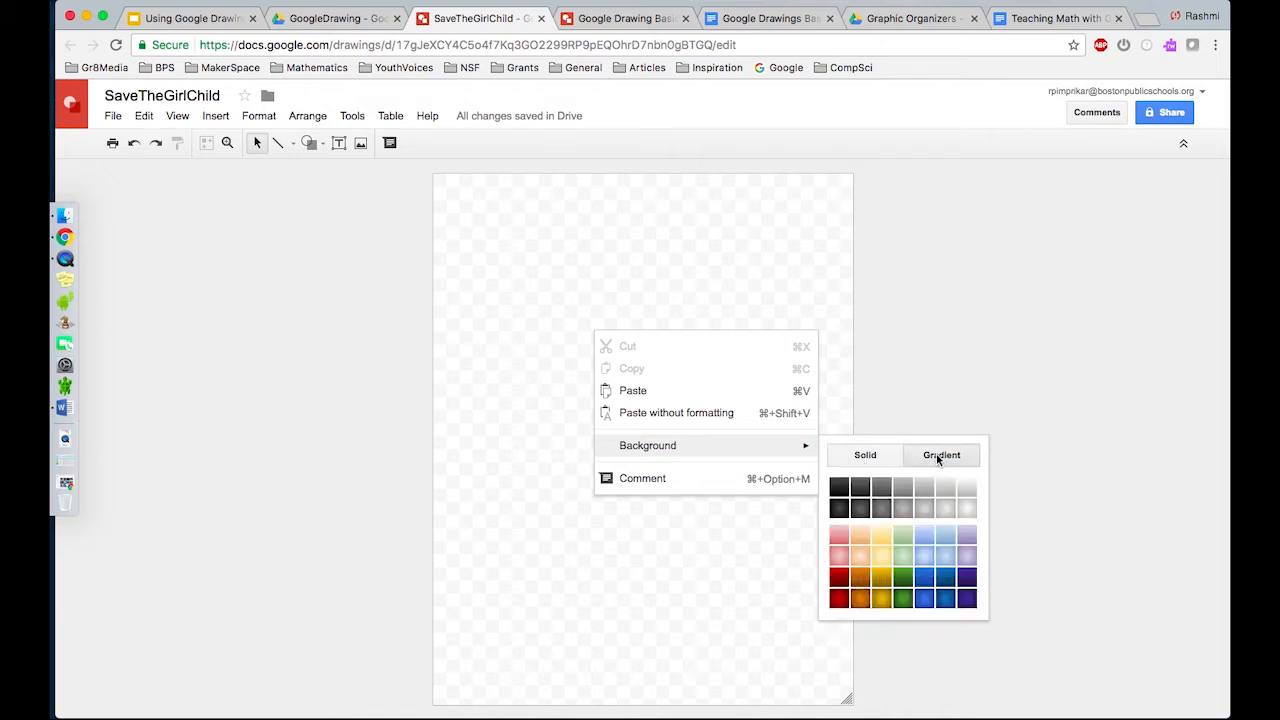
pyautogui.click(841, 510)
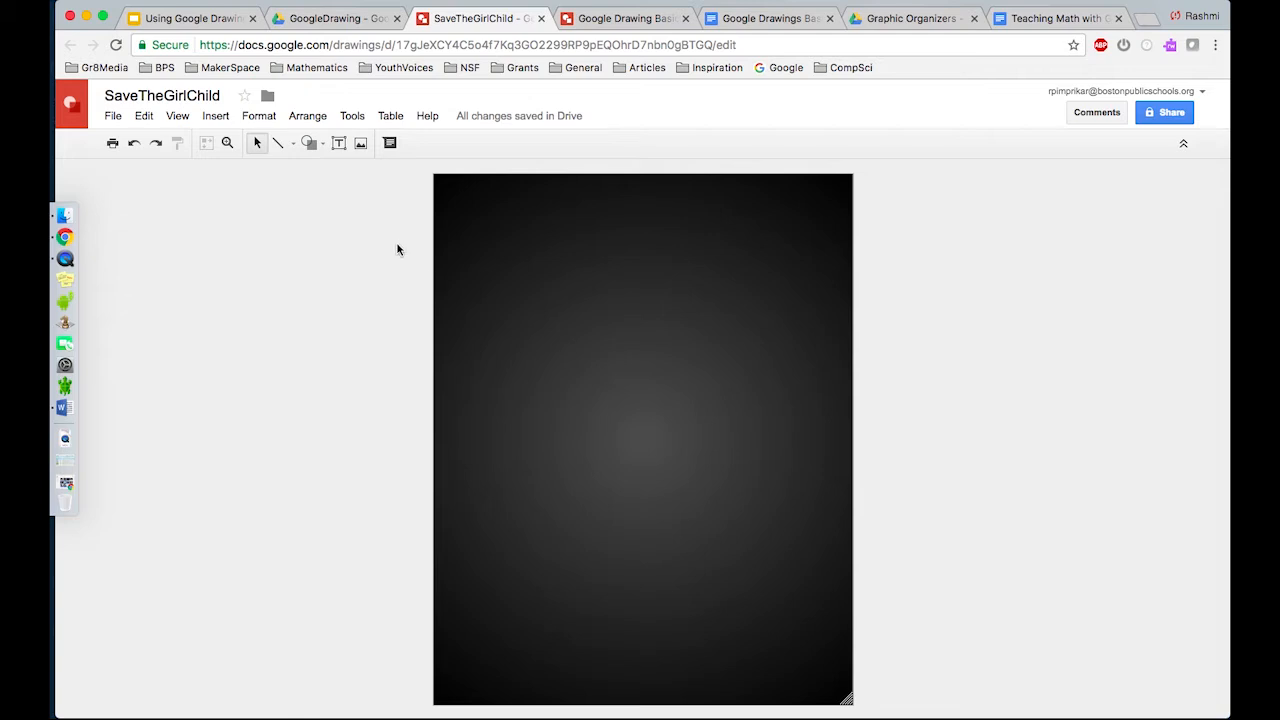
pyautogui.click(145, 117)
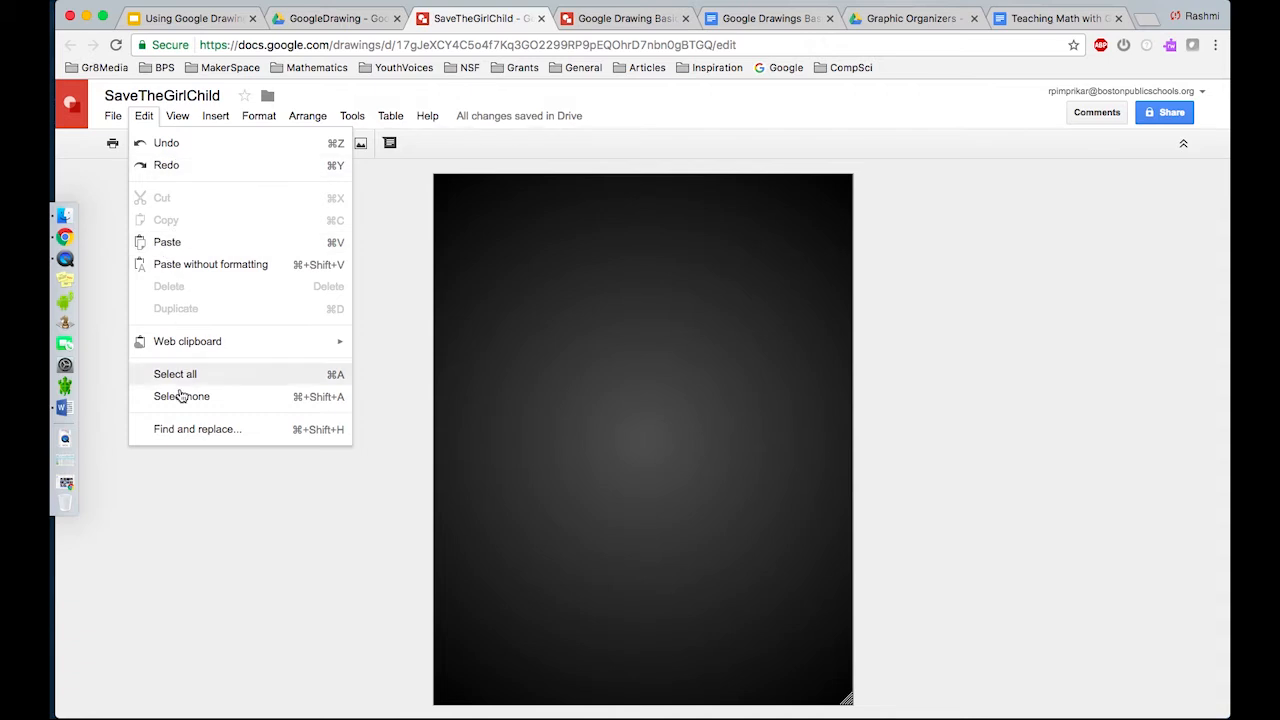
pyautogui.moveTo(178, 117)
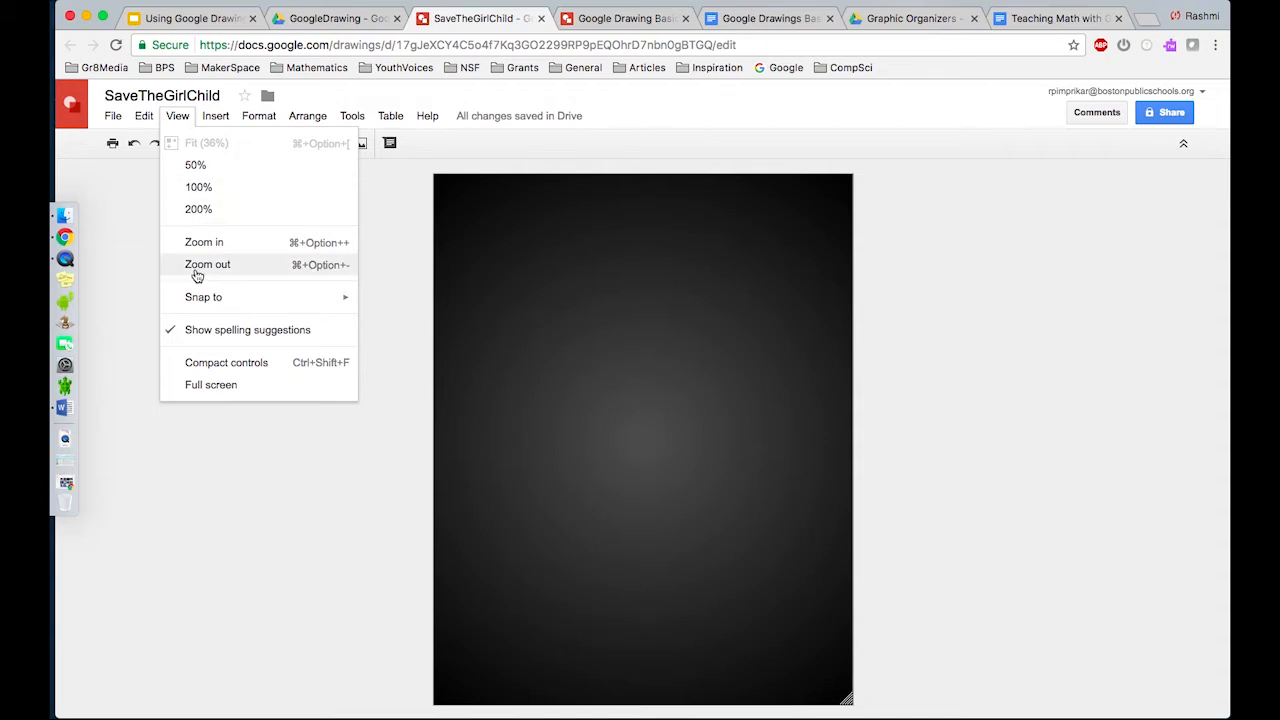
pyautogui.click(165, 435)
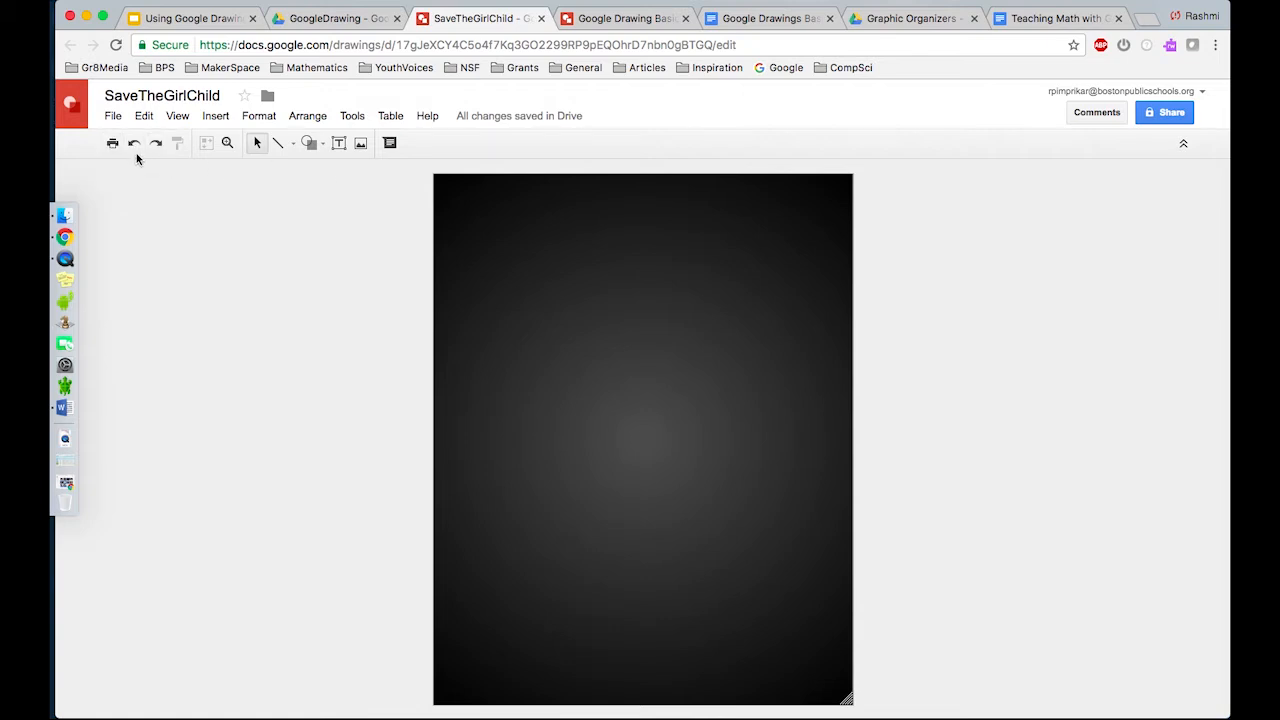
# Zoom in on the upper part of the page and fit the whole drawing back into view.
pyautogui.click(227, 145)
pyautogui.click(543, 292)
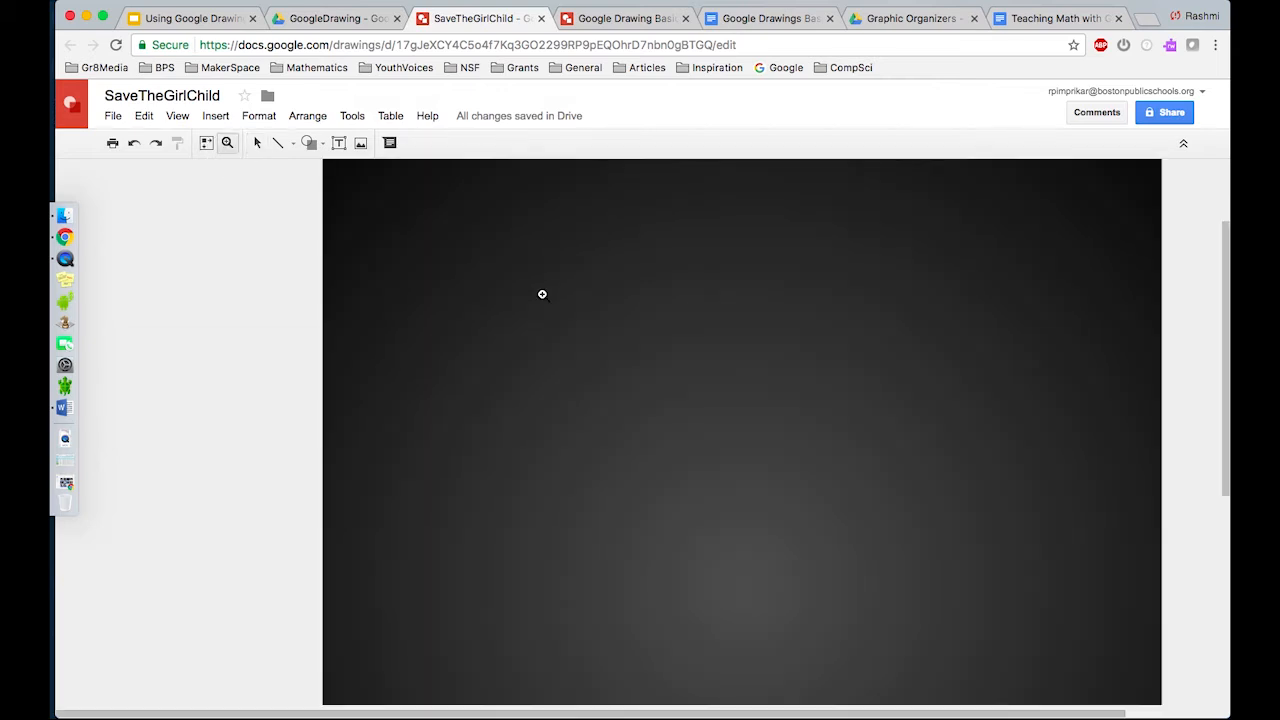
pyautogui.click(206, 143)
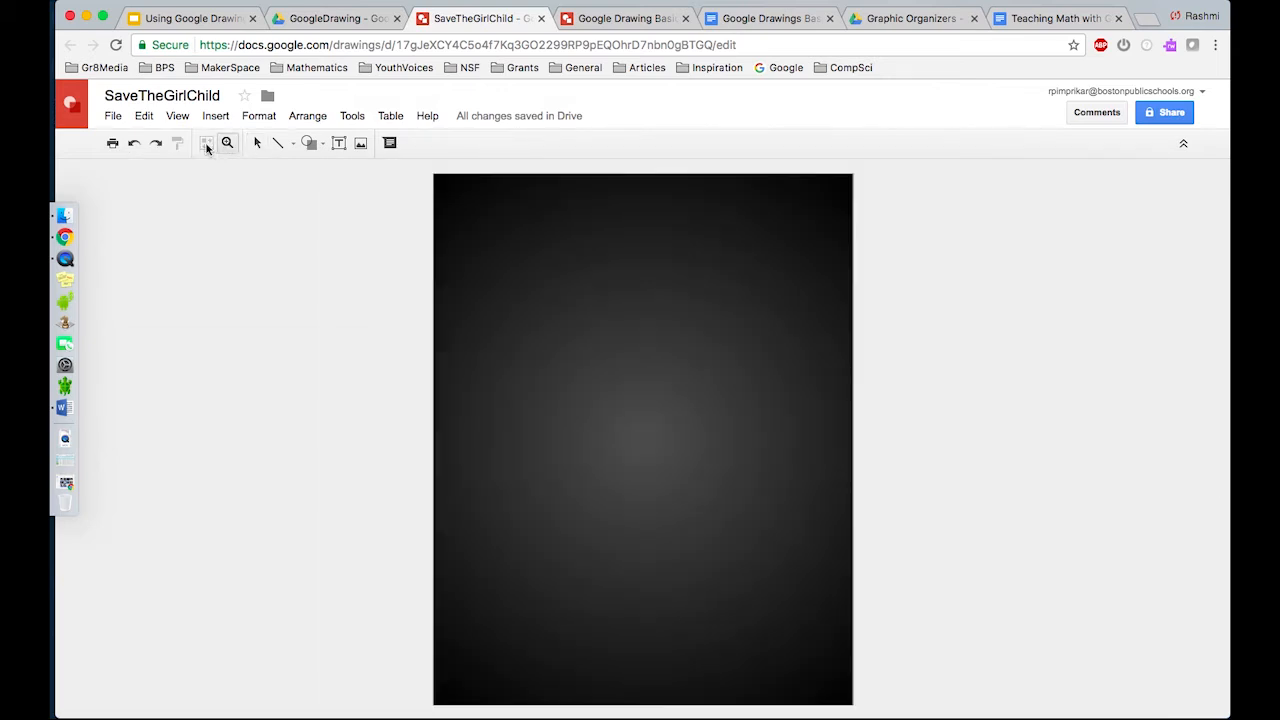
# Draw a straight diagonal line rising to the right in the upper half of the page.
pyautogui.click(294, 145)
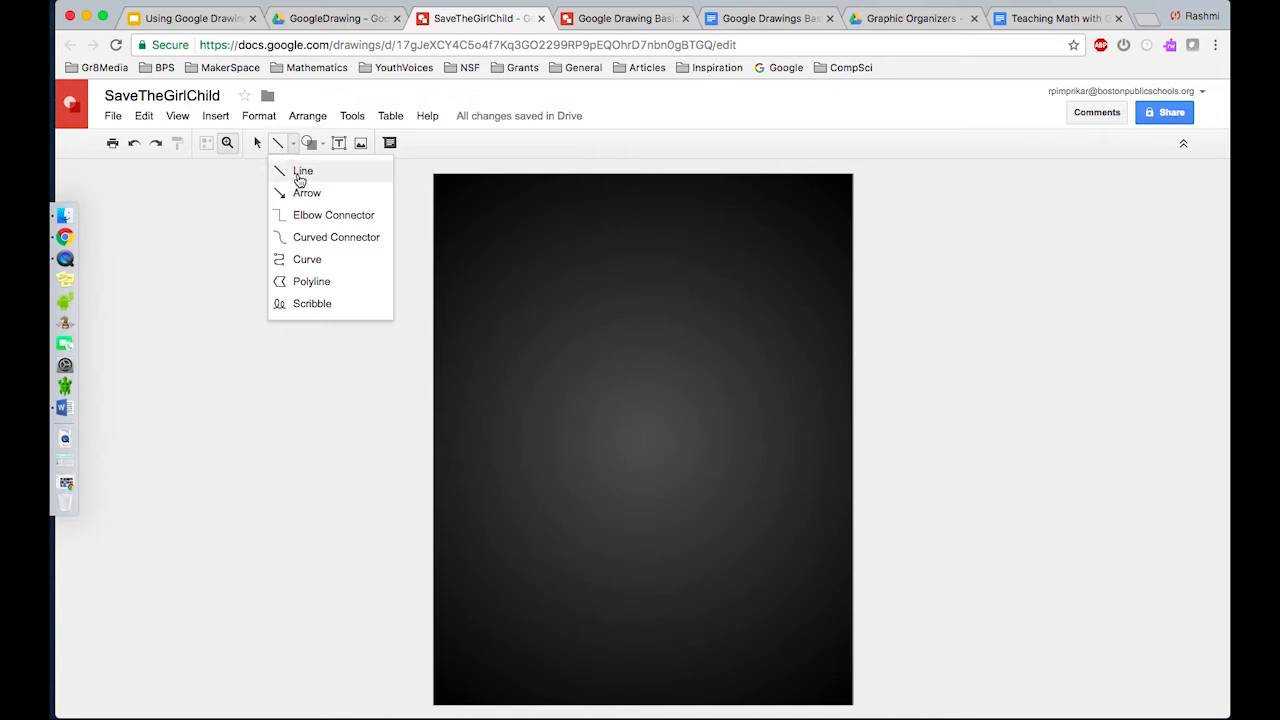
pyautogui.click(299, 176)
pyautogui.moveTo(545, 421); pyautogui.dragTo(702, 269)
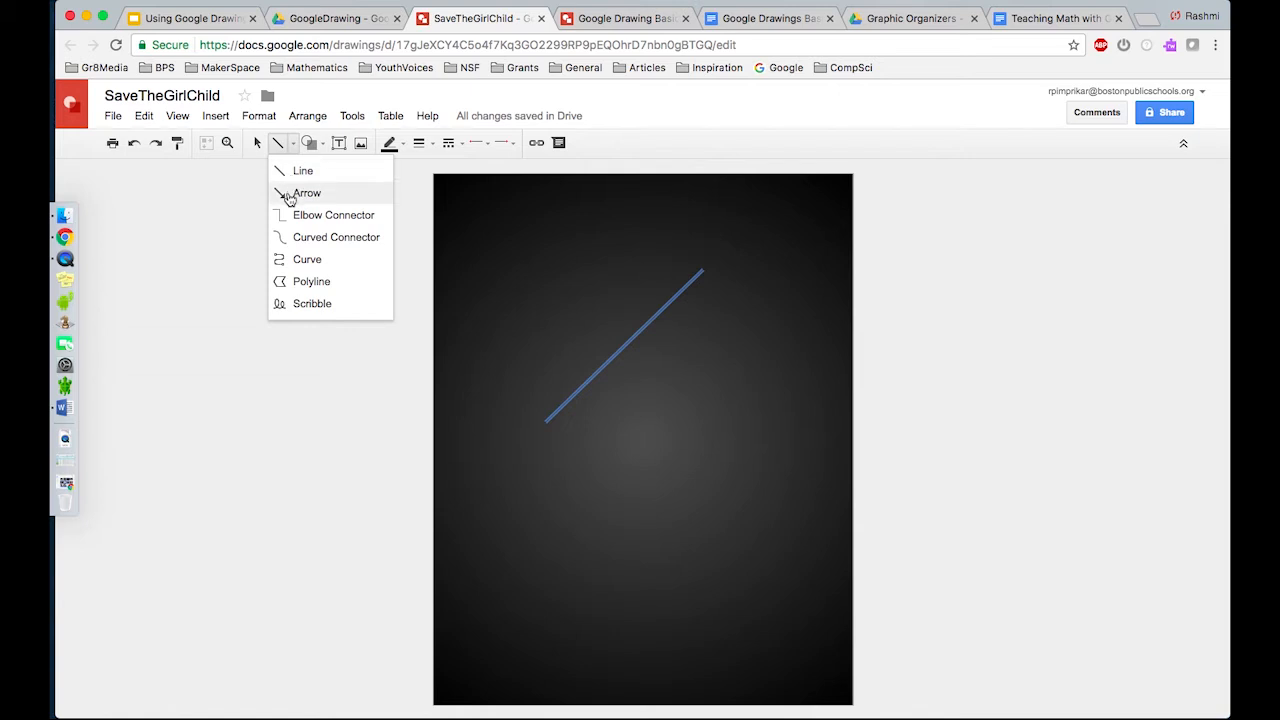
# Draw a slightly sloping arrow across the diagonal line and give its end a hollow triangle arrowhead.
pyautogui.click(287, 193)
pyautogui.moveTo(508, 357); pyautogui.dragTo(738, 393)
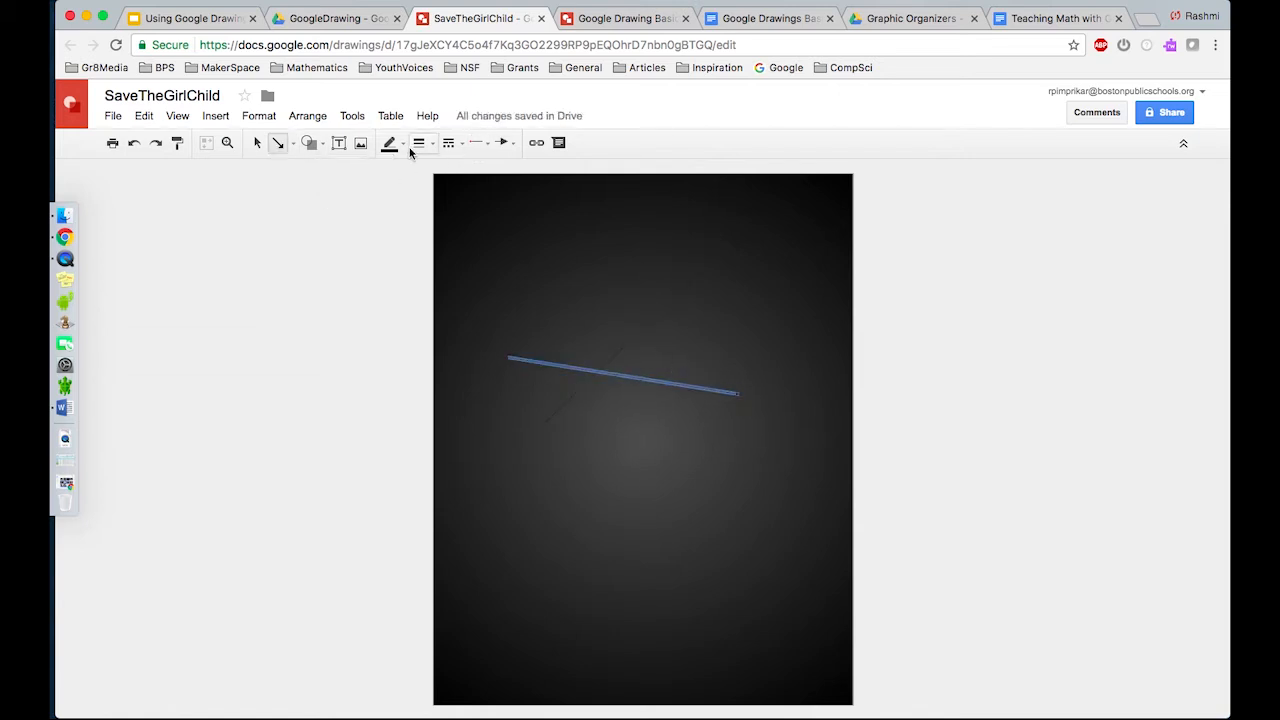
pyautogui.click(513, 146)
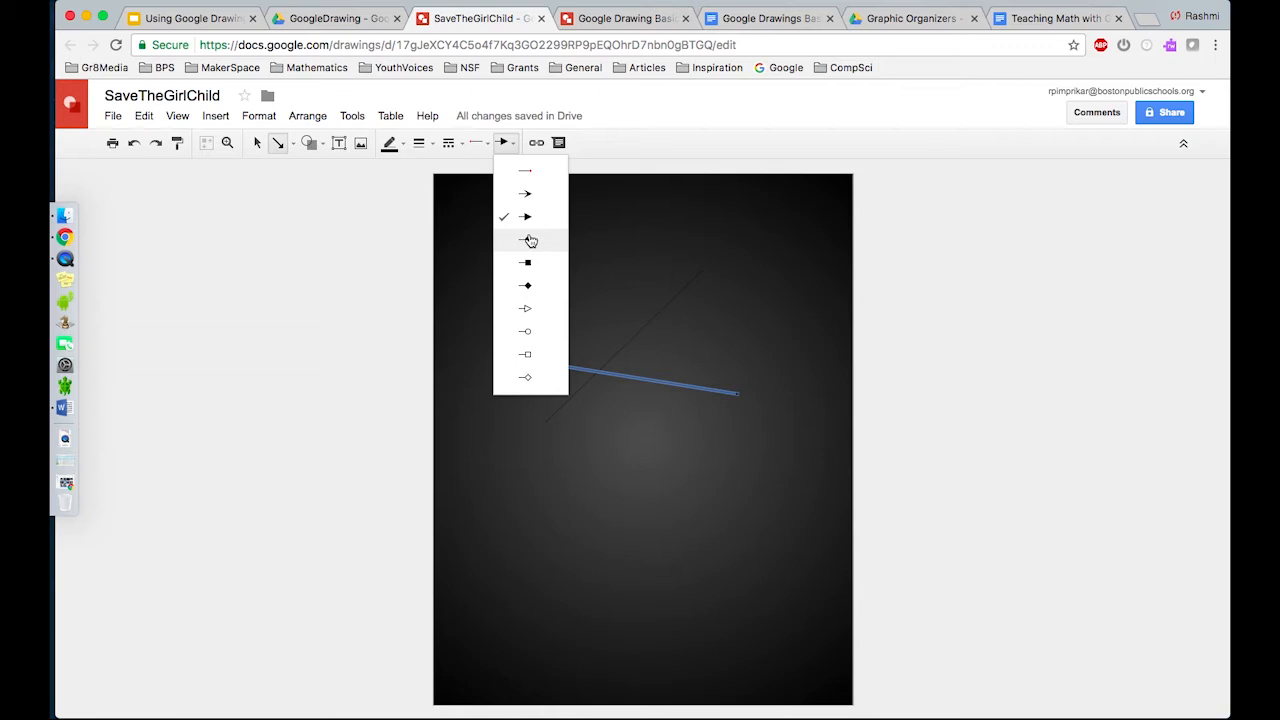
pyautogui.click(525, 310)
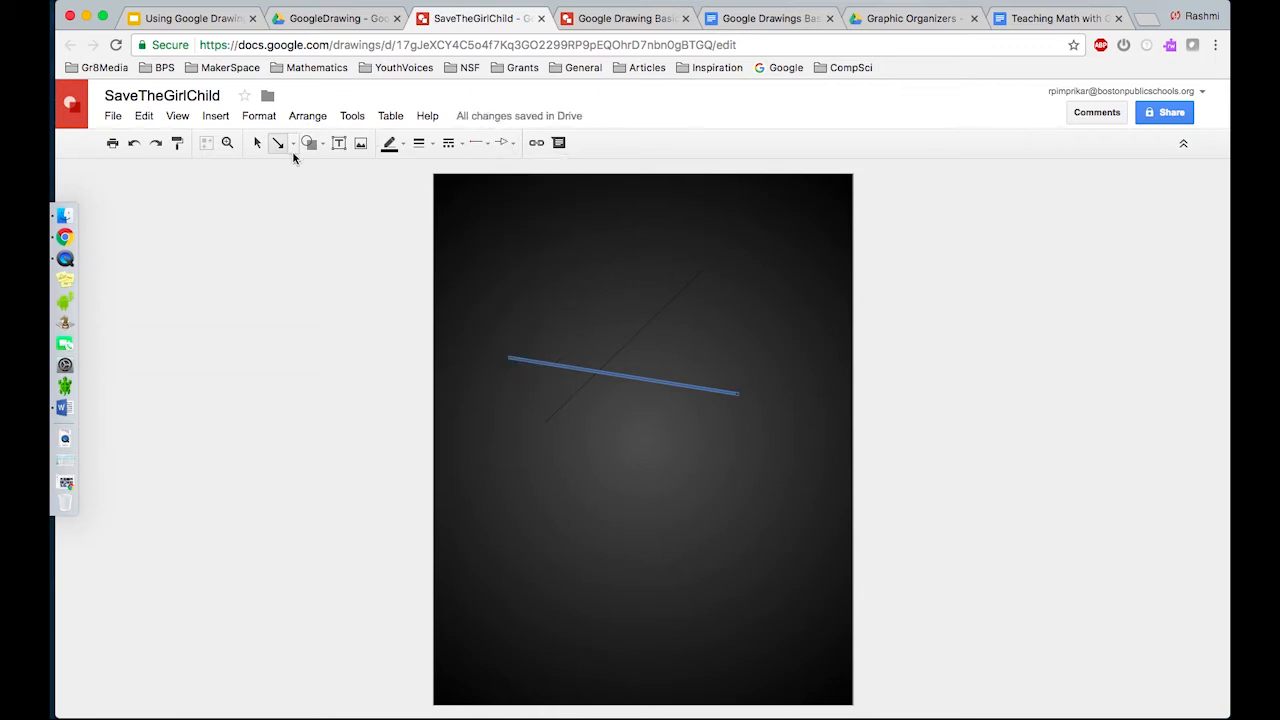
# Draw an elbow connector stepping down to the right across the line and arrow.
pyautogui.click(291, 148)
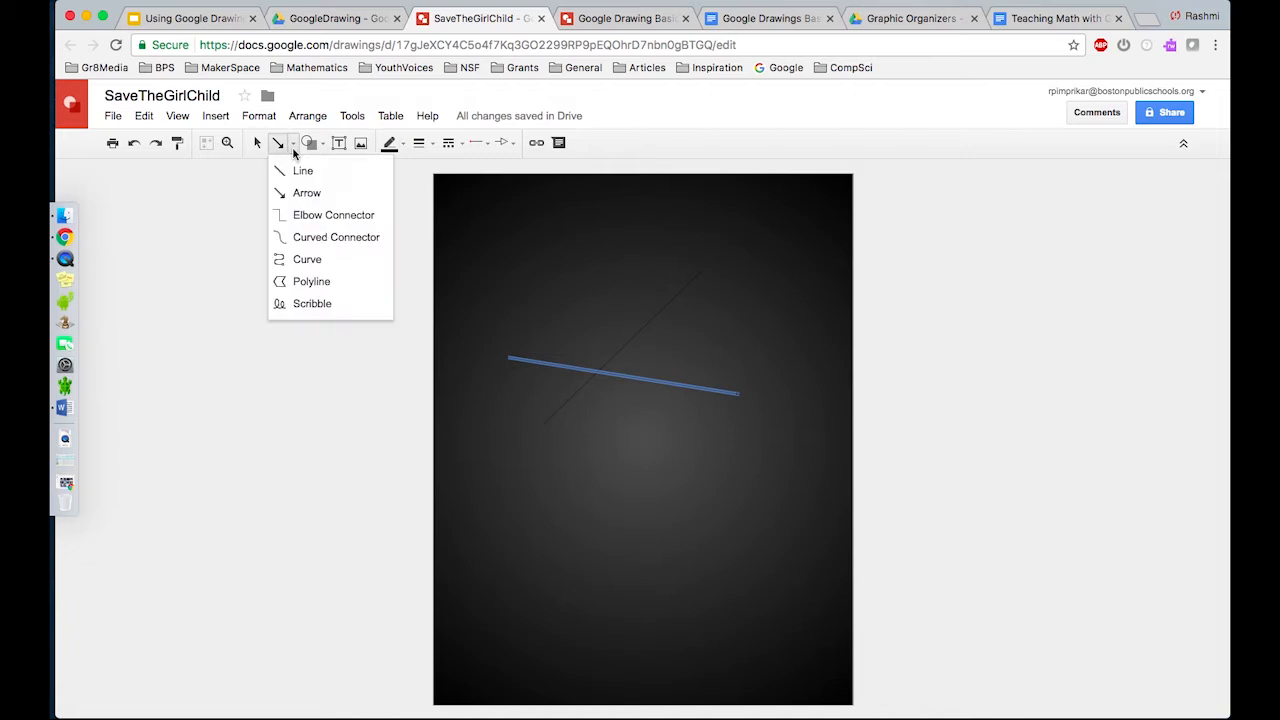
pyautogui.click(333, 215)
pyautogui.moveTo(509, 265)
pyautogui.mouseDown()
pyautogui.moveTo(600, 326)
pyautogui.moveTo(712, 461)
pyautogui.mouseUp()
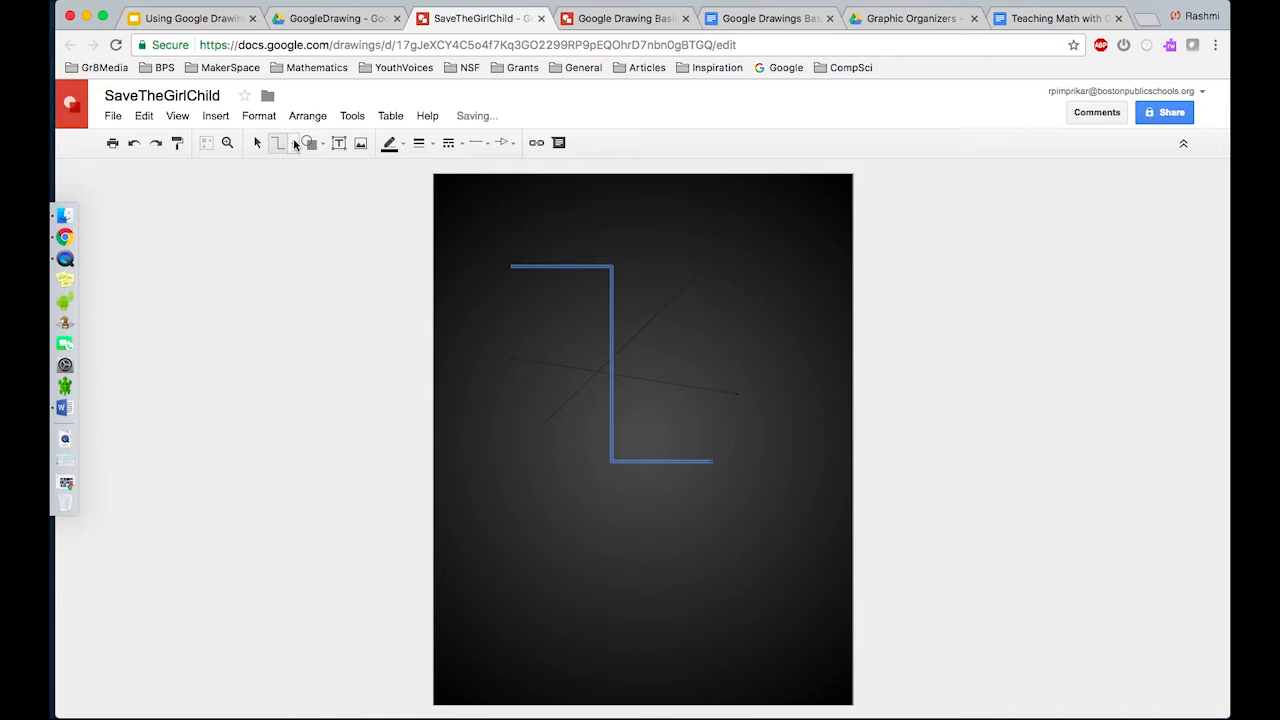
# Draw three curved connectors joined end to end around the existing lines.
pyautogui.click(291, 145)
pyautogui.click(331, 237)
pyautogui.moveTo(488, 249); pyautogui.dragTo(658, 222)
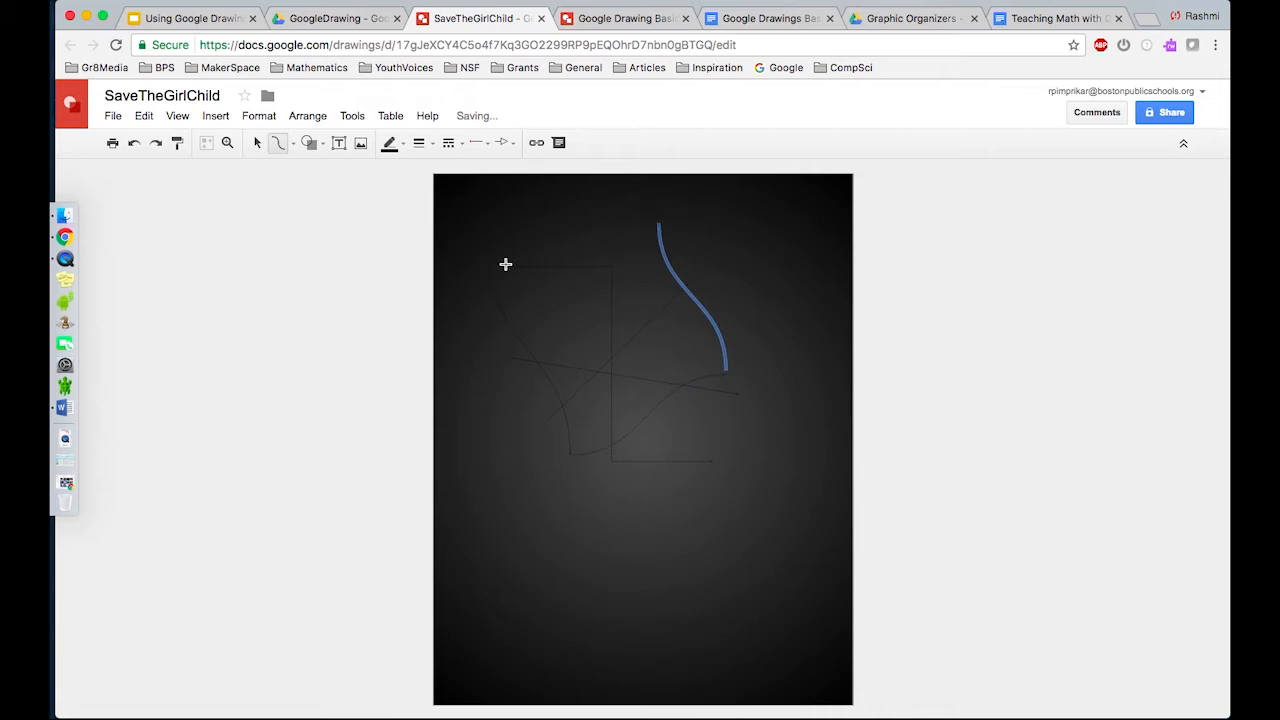
# Set the line colour of the selected curved connector to white.
pyautogui.click(389, 142)
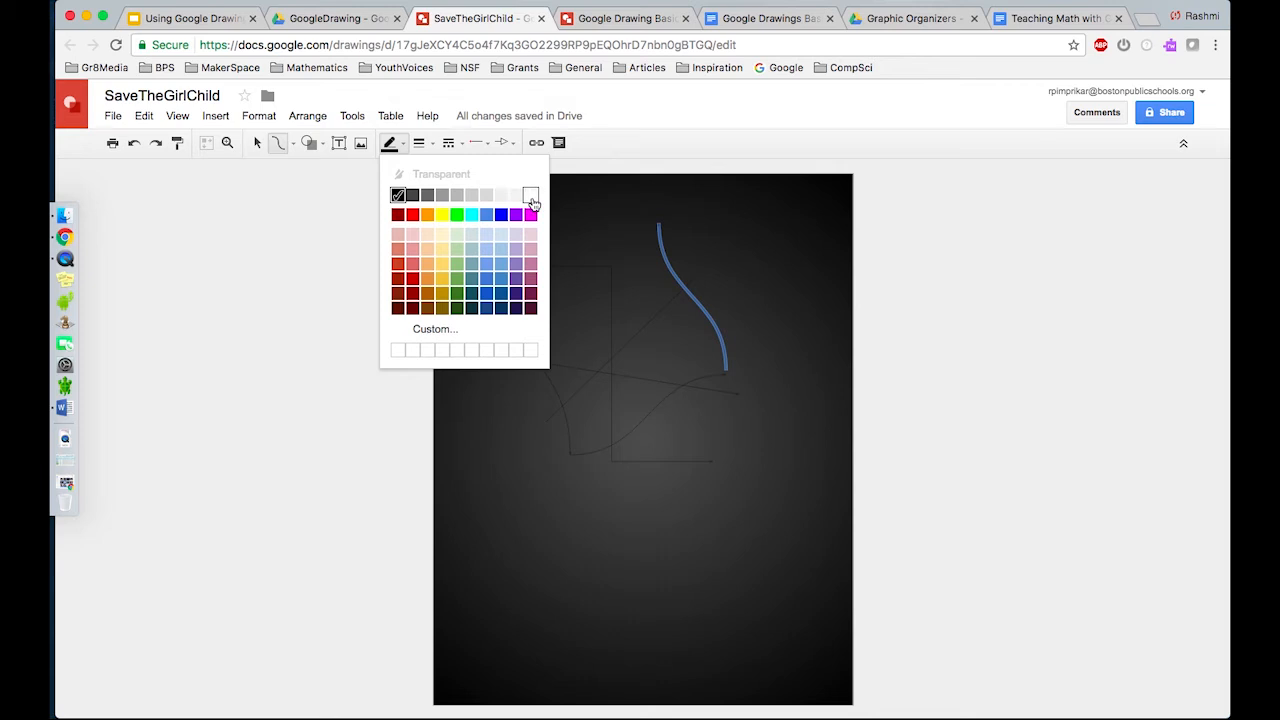
pyautogui.click(529, 196)
pyautogui.click(520, 246)
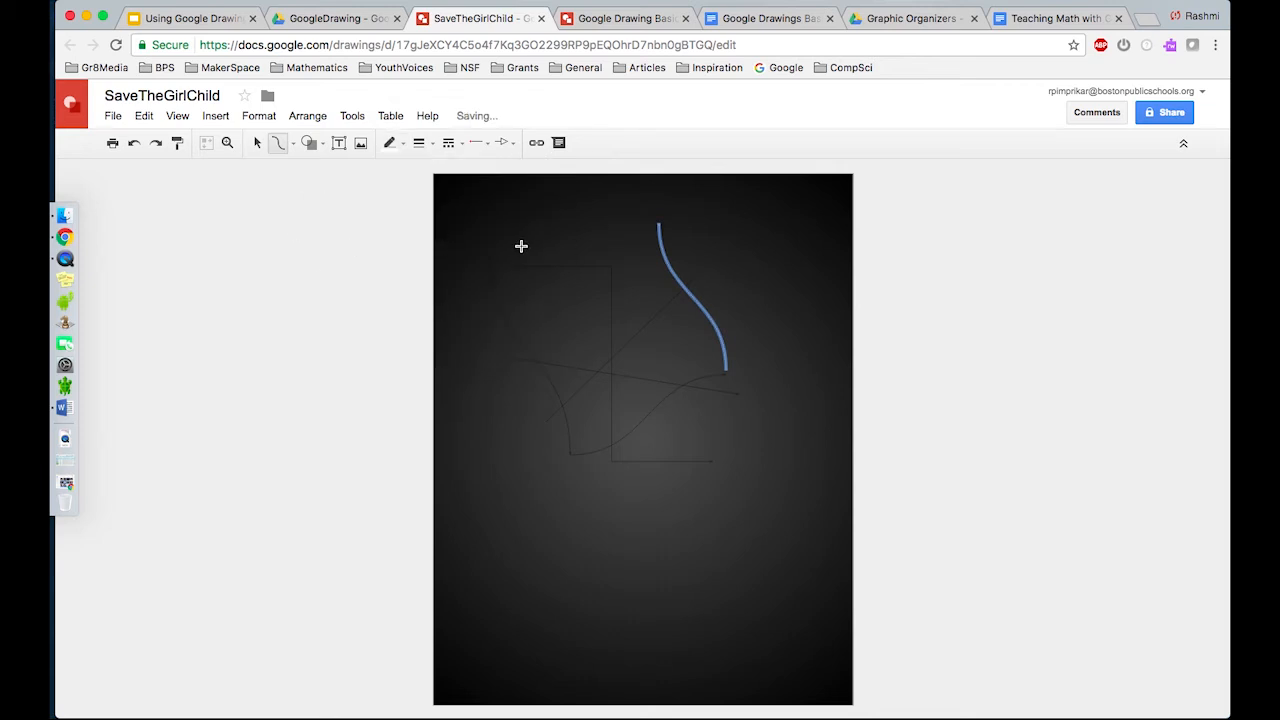
# Draw further white curved connectors across the canvas around the existing lines, ending with a shallow one near the page top.
pyautogui.click(614, 509)
pyautogui.click(727, 407)
pyautogui.click(604, 246)
pyautogui.click(626, 247)
pyautogui.doubleClick(777, 274)
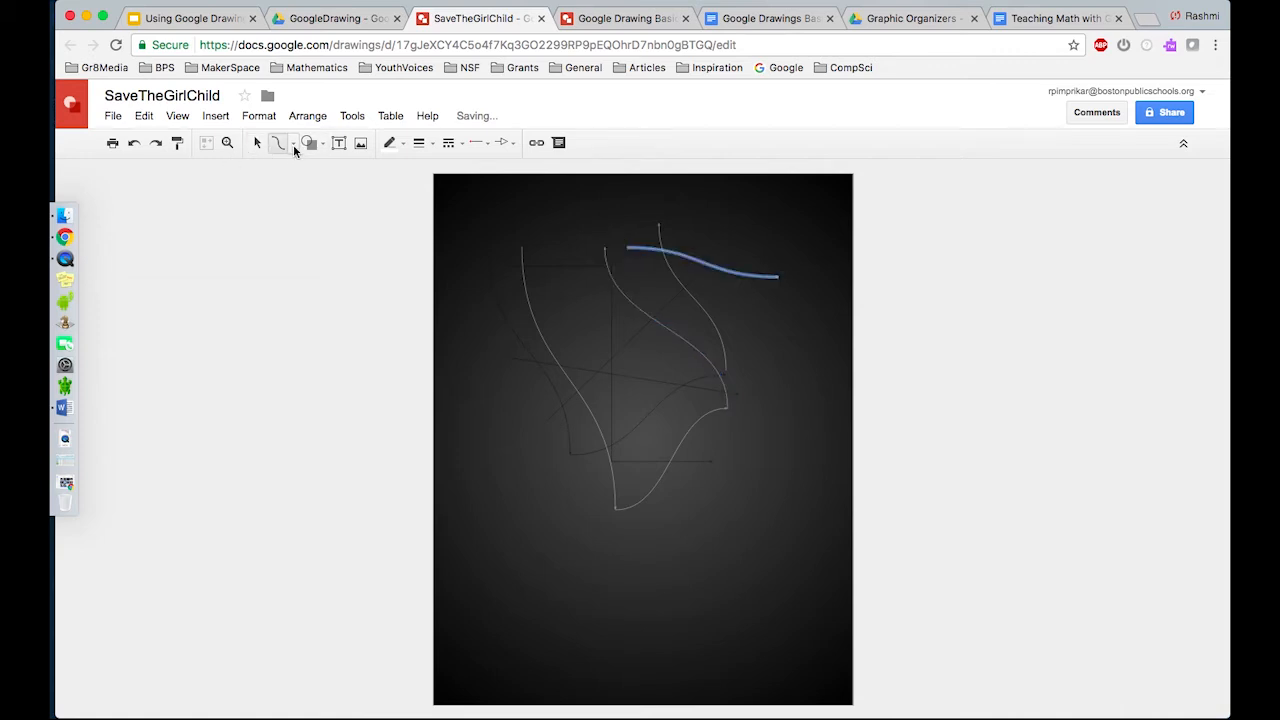
# Select all the lines and connectors on the canvas and delete them.
pyautogui.click(293, 144)
pyautogui.click(309, 310)
pyautogui.click(258, 144)
pyautogui.moveTo(463, 203)
pyautogui.mouseDown()
pyautogui.moveTo(483, 209)
pyautogui.moveTo(800, 560)
pyautogui.mouseUp()
pyautogui.press('Delete')
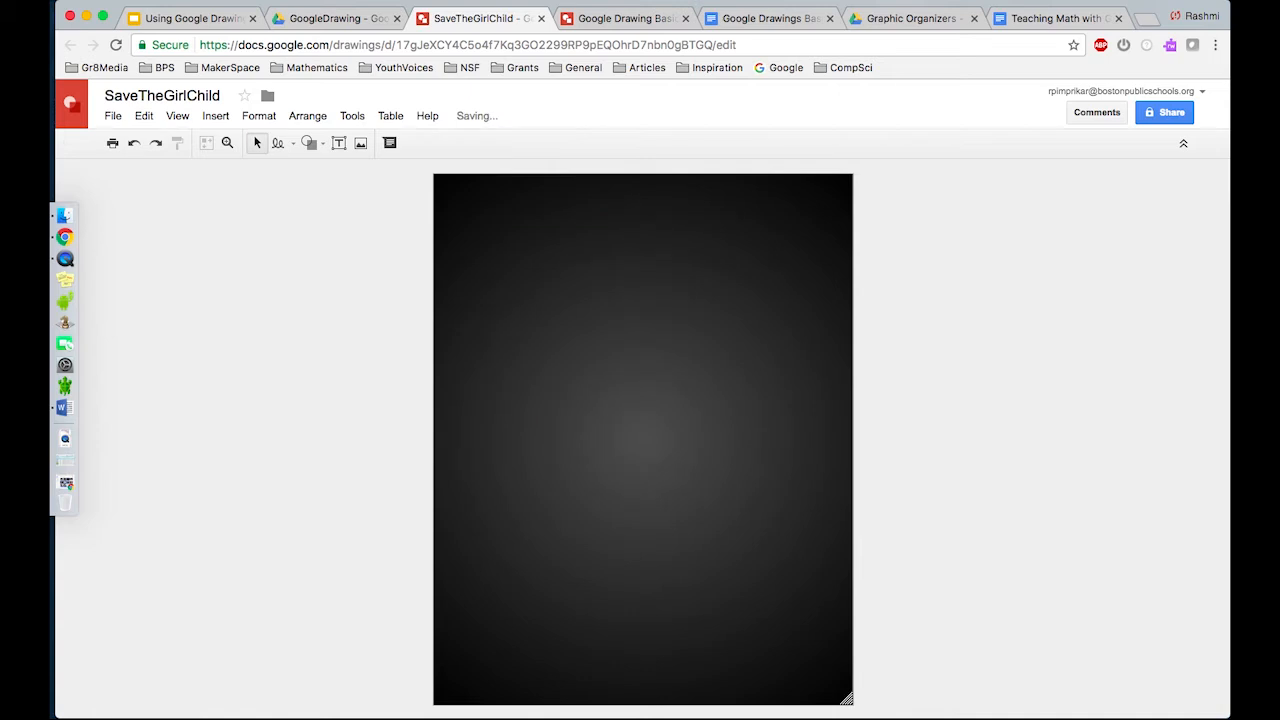
# Scribble a first name freehand, slanting upward across the upper half of the canvas, and underline it with a diagonal stroke.
pyautogui.click(278, 143)
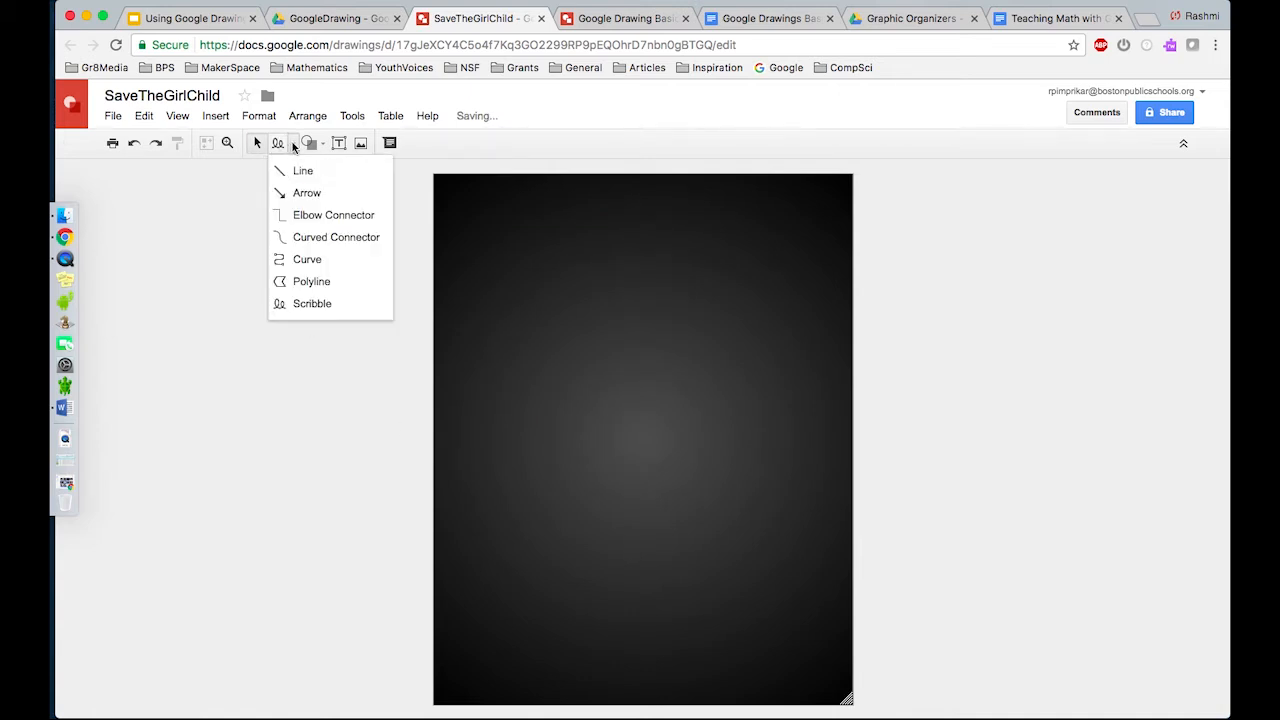
pyautogui.click(308, 304)
pyautogui.moveTo(497, 357)
pyautogui.mouseDown()
pyautogui.moveTo(493, 435)
pyautogui.moveTo(458, 407)
pyautogui.moveTo(490, 329)
pyautogui.moveTo(523, 337)
pyautogui.moveTo(492, 394)
pyautogui.moveTo(534, 429)
pyautogui.moveTo(573, 360)
pyautogui.moveTo(586, 380)
pyautogui.moveTo(580, 340)
pyautogui.moveTo(582, 377)
pyautogui.moveTo(645, 350)
pyautogui.mouseUp()
pyautogui.moveTo(640, 297); pyautogui.dragTo(643, 301)
pyautogui.moveTo(514, 461)
pyautogui.mouseDown()
pyautogui.moveTo(666, 326)
pyautogui.moveTo(656, 329)
pyautogui.mouseUp()
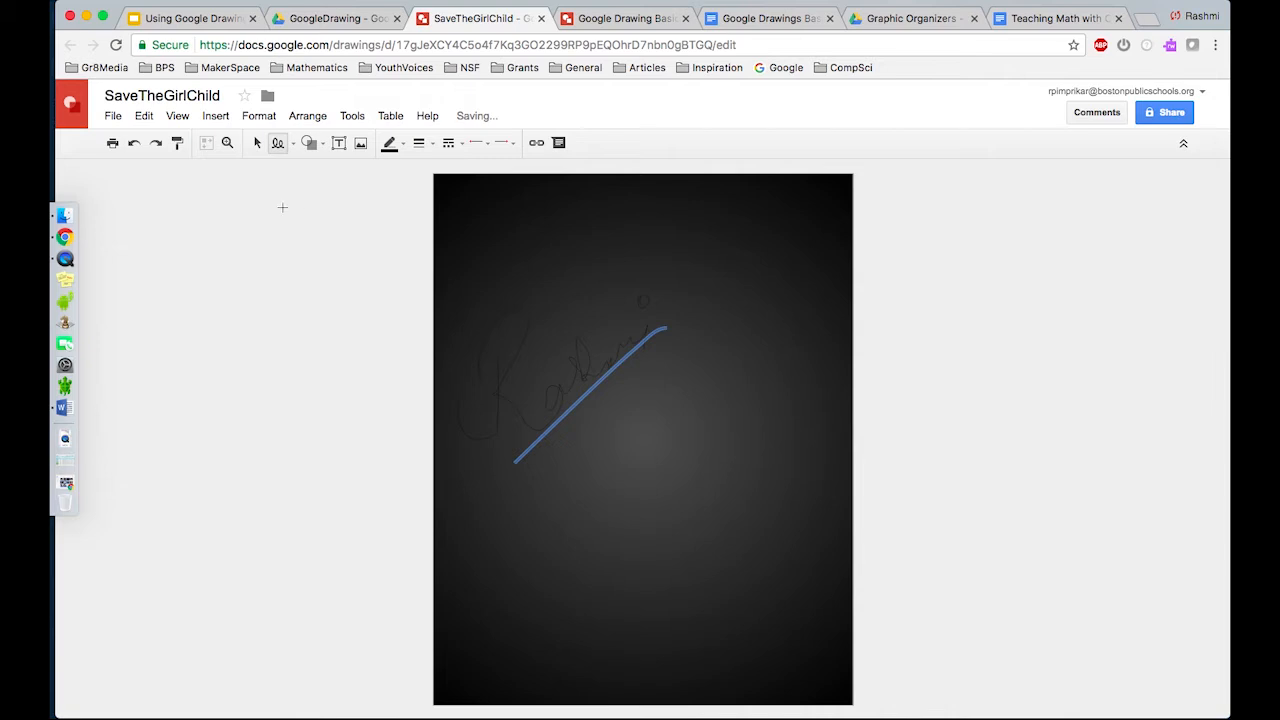
# Select all the scribbled strokes of the handwritten name and change their line colour.
pyautogui.click(256, 143)
pyautogui.press('Delete')
pyautogui.moveTo(463, 262)
pyautogui.mouseDown()
pyautogui.moveTo(623, 443)
pyautogui.moveTo(752, 492)
pyautogui.mouseUp()
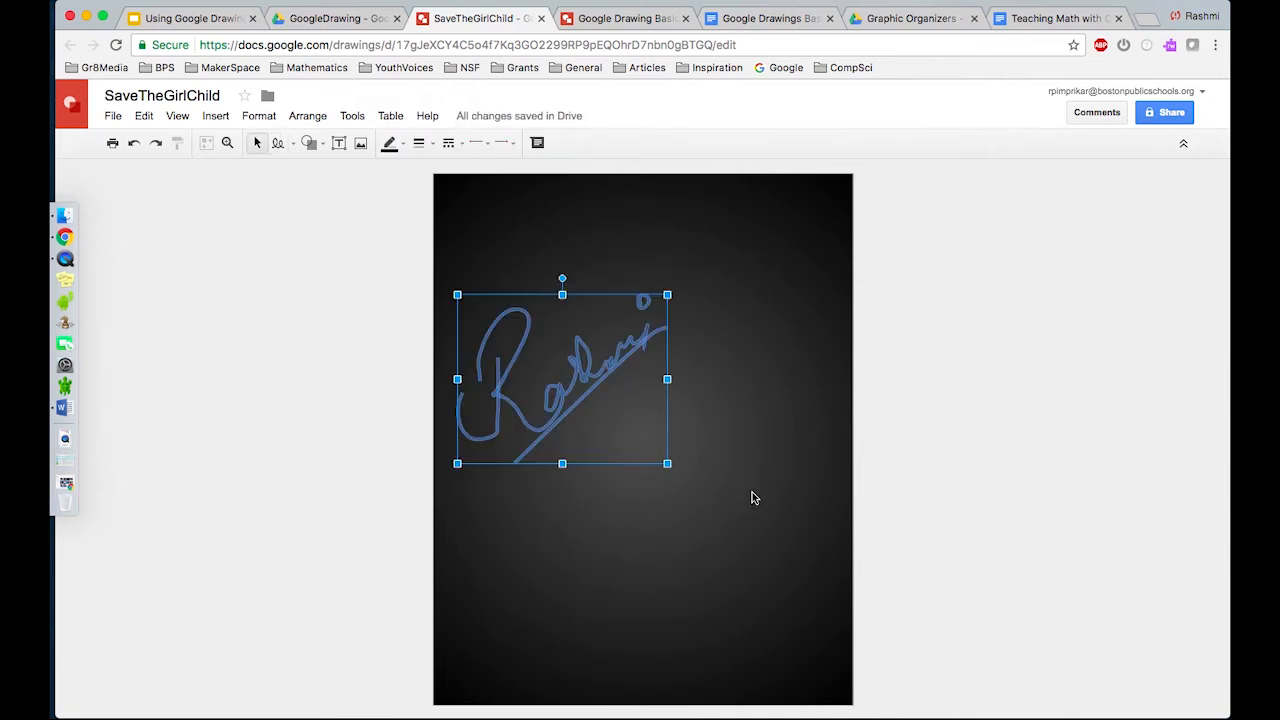
pyautogui.click(392, 145)
pyautogui.click(530, 198)
pyautogui.click(298, 398)
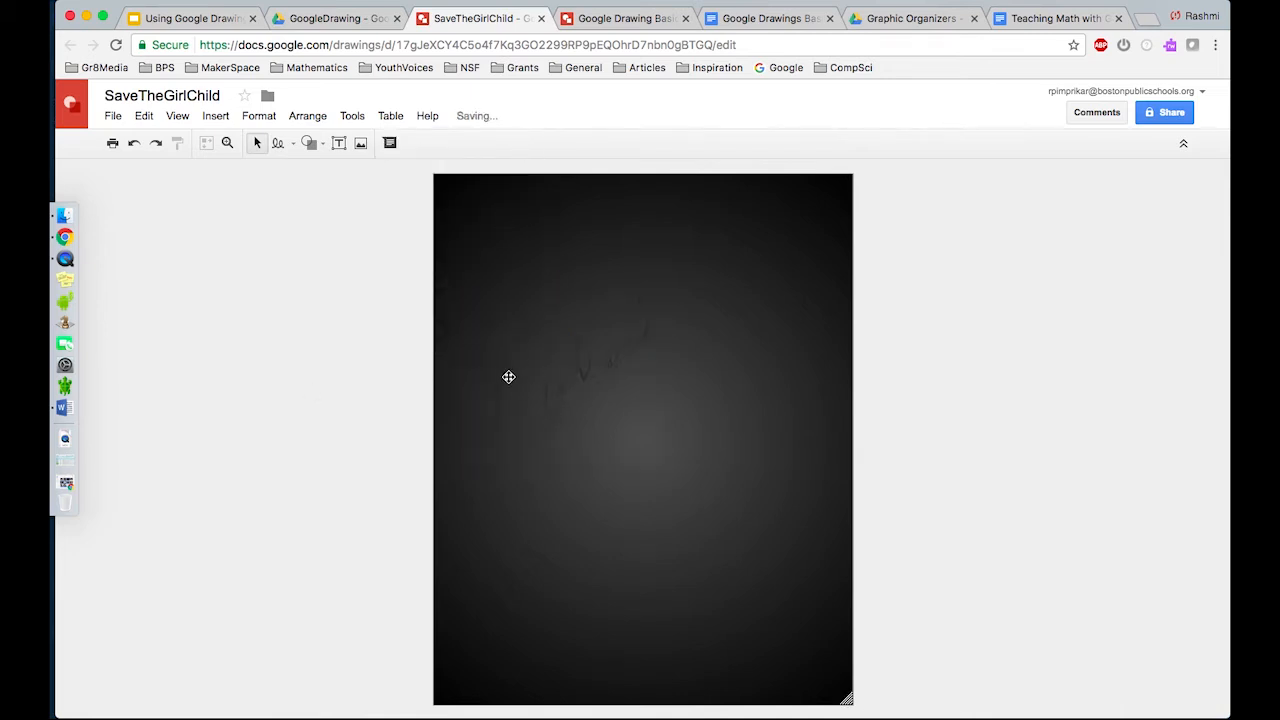
# Delete all the scribbled strokes of the handwritten name, including the remaining dot and stem.
pyautogui.click(603, 377)
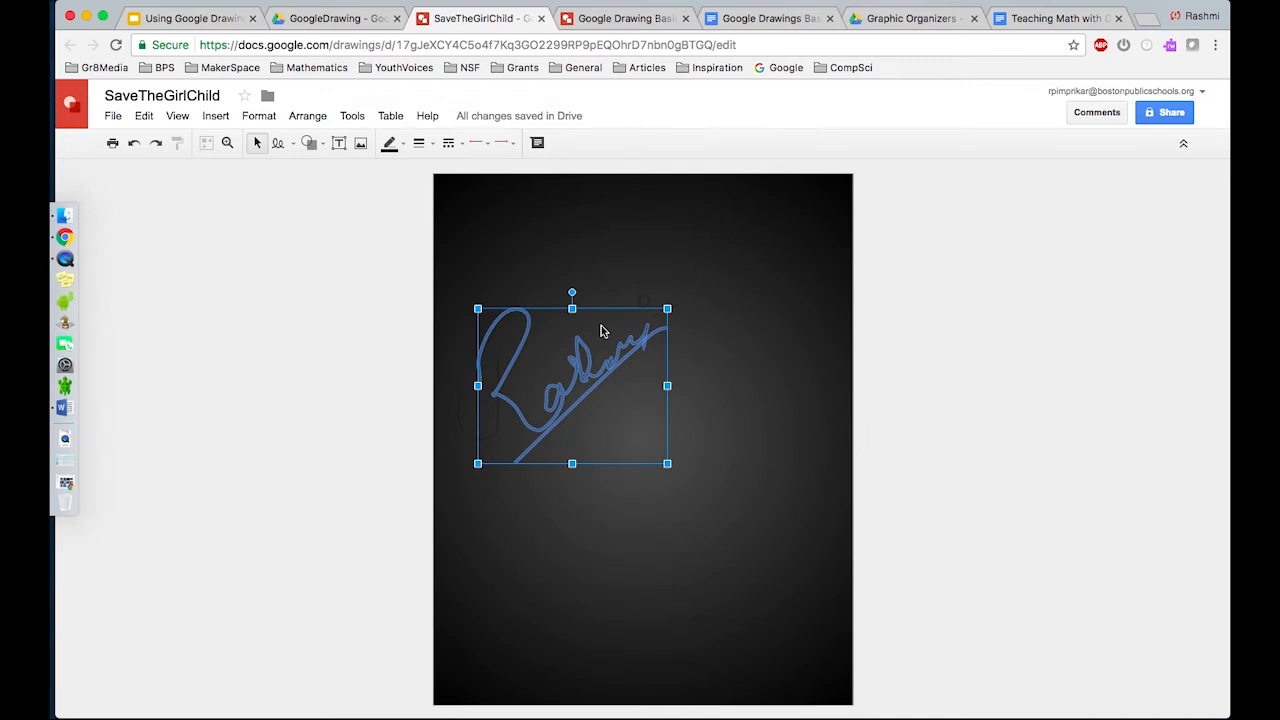
pyautogui.press('Delete')
pyautogui.moveTo(609, 243); pyautogui.dragTo(662, 362)
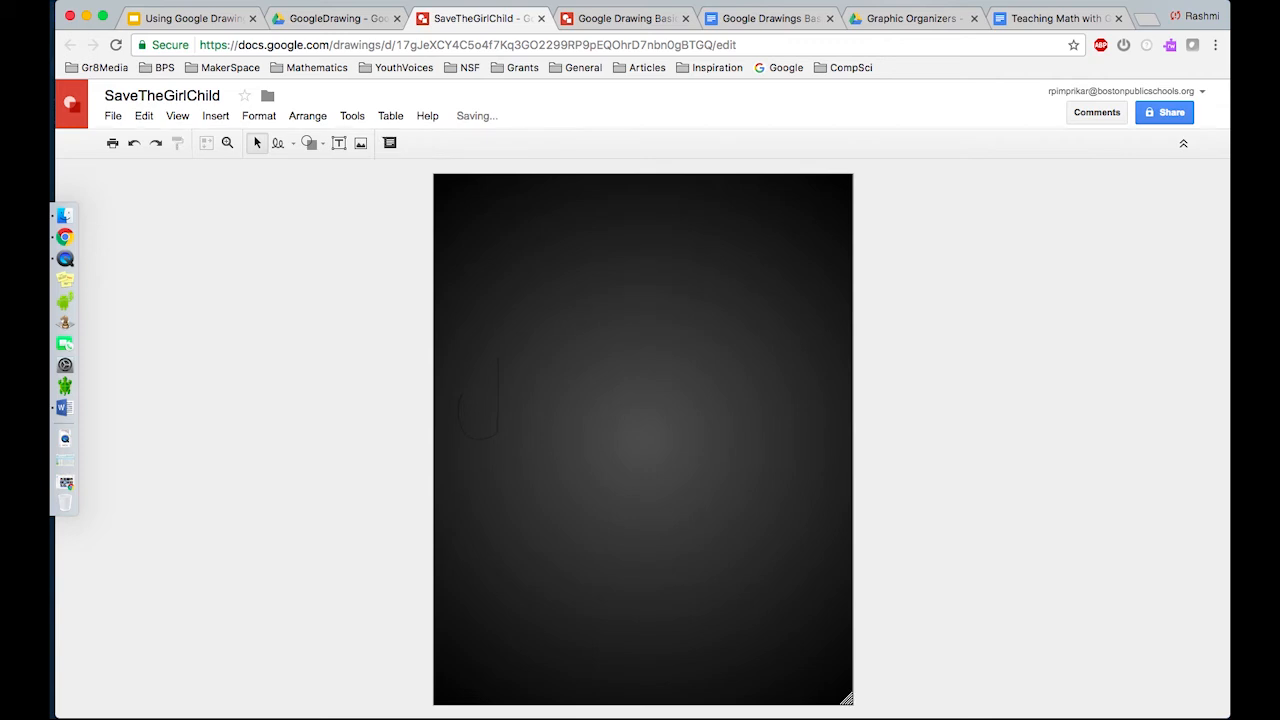
pyautogui.moveTo(456, 332); pyautogui.dragTo(540, 451)
# Insert word art reading "SAVE THE GIRL CHILD" on the poster.
pyautogui.click(216, 118)
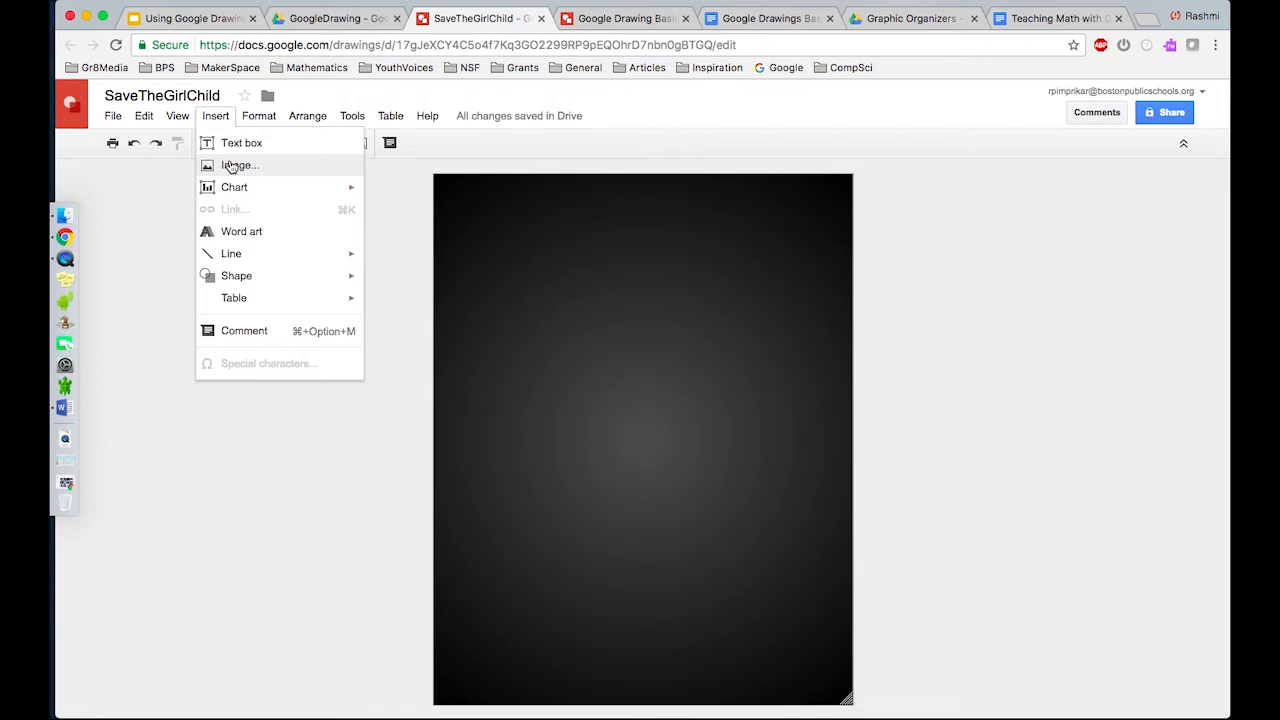
pyautogui.moveTo(229, 188)
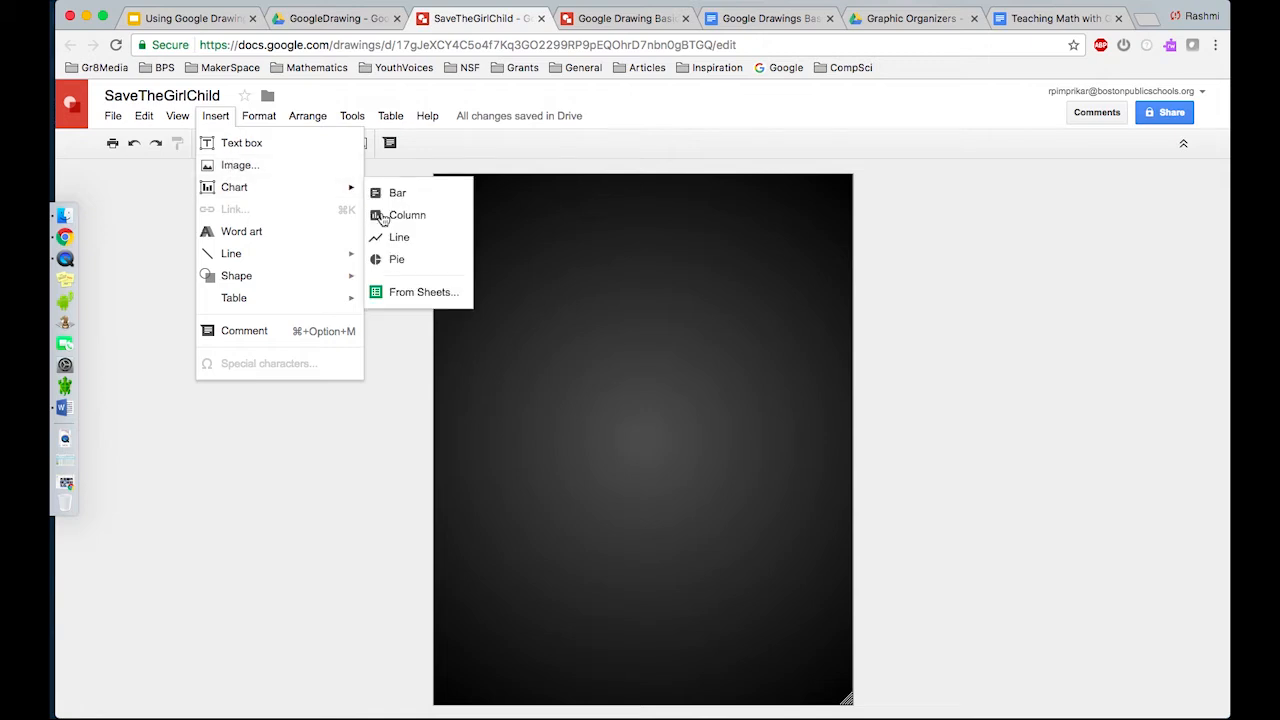
pyautogui.click(287, 232)
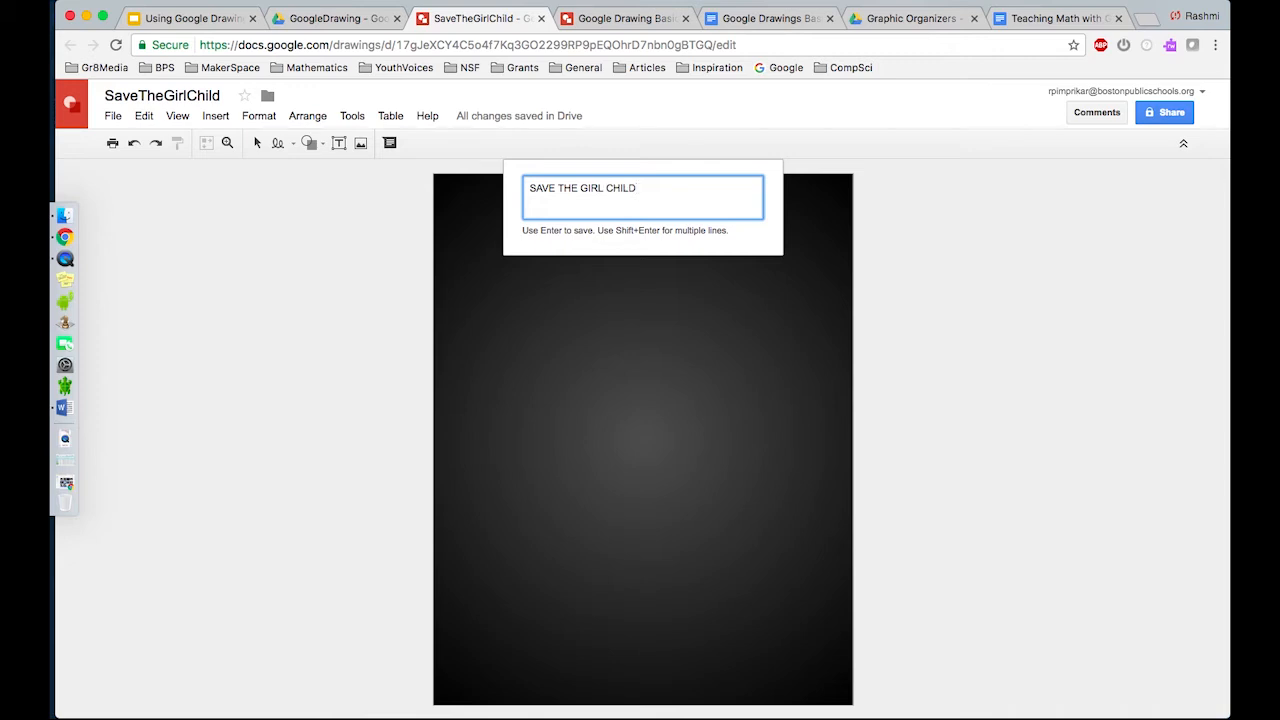
pyautogui.press('Return')
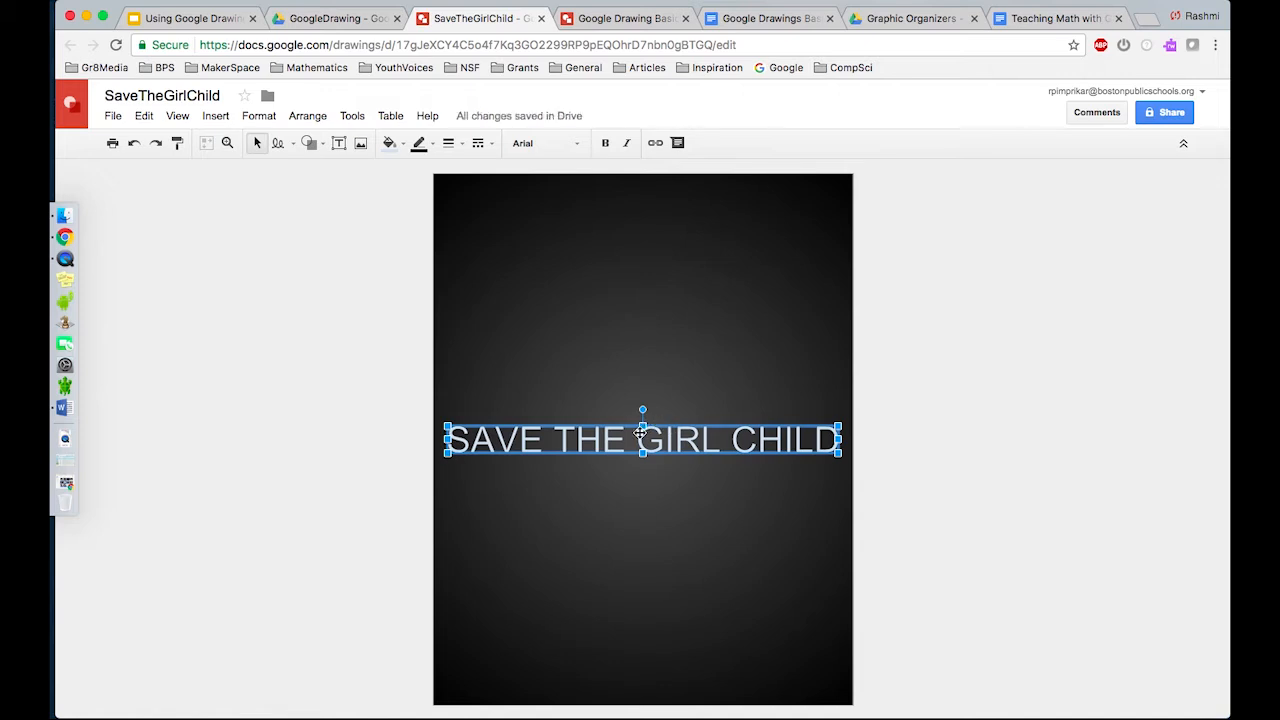
# Set the word art title's font to Architects Daughter and move the title to the top of the poster.
pyautogui.click(576, 146)
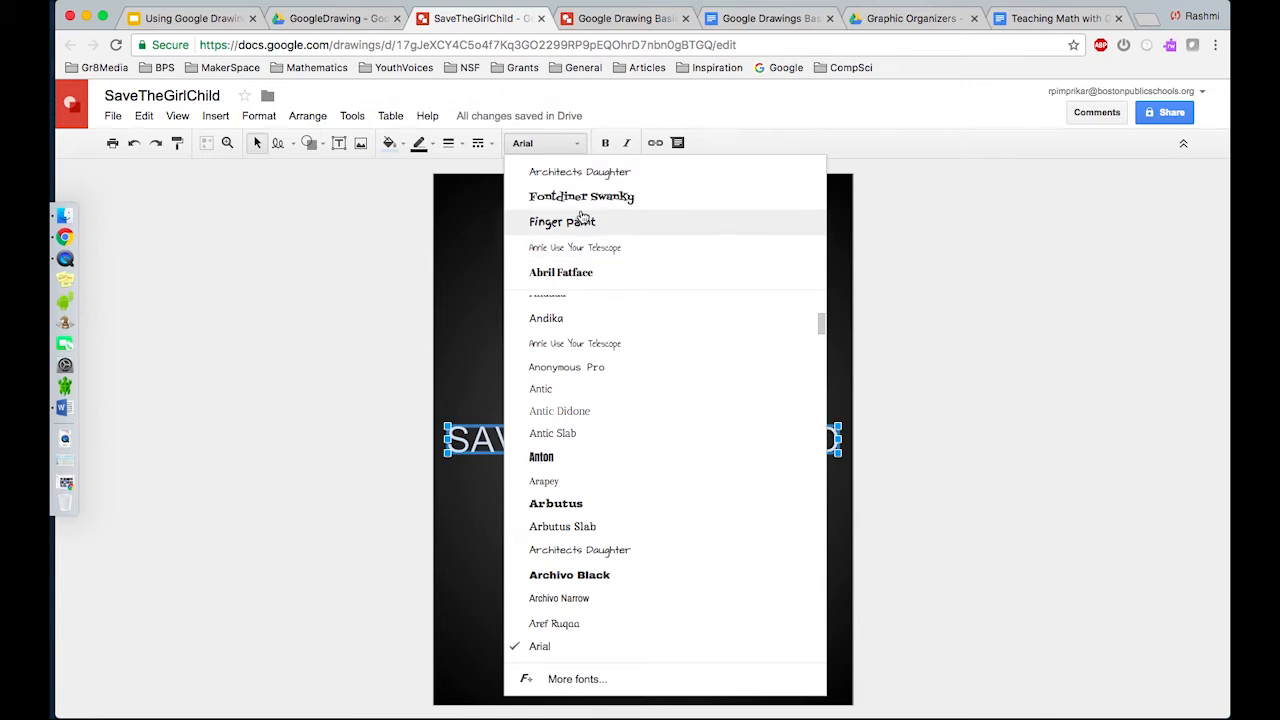
pyautogui.click(589, 174)
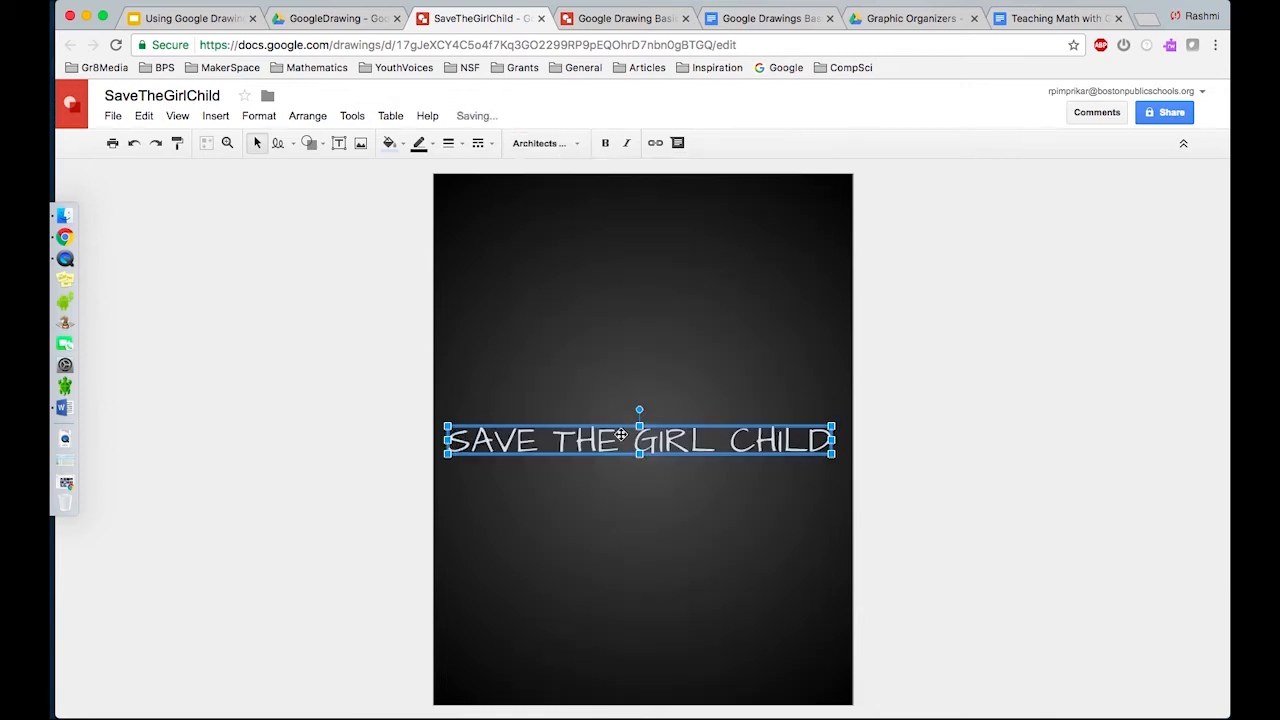
pyautogui.moveTo(618, 434); pyautogui.dragTo(630, 215)
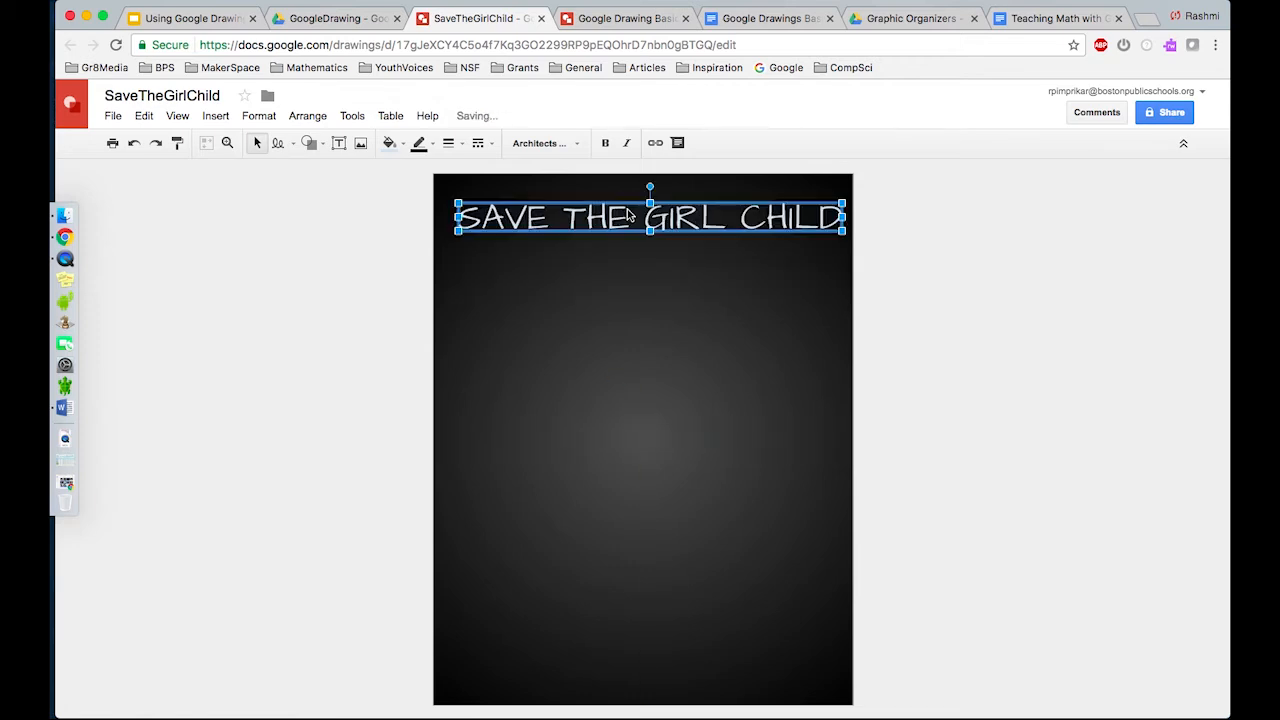
pyautogui.click(704, 378)
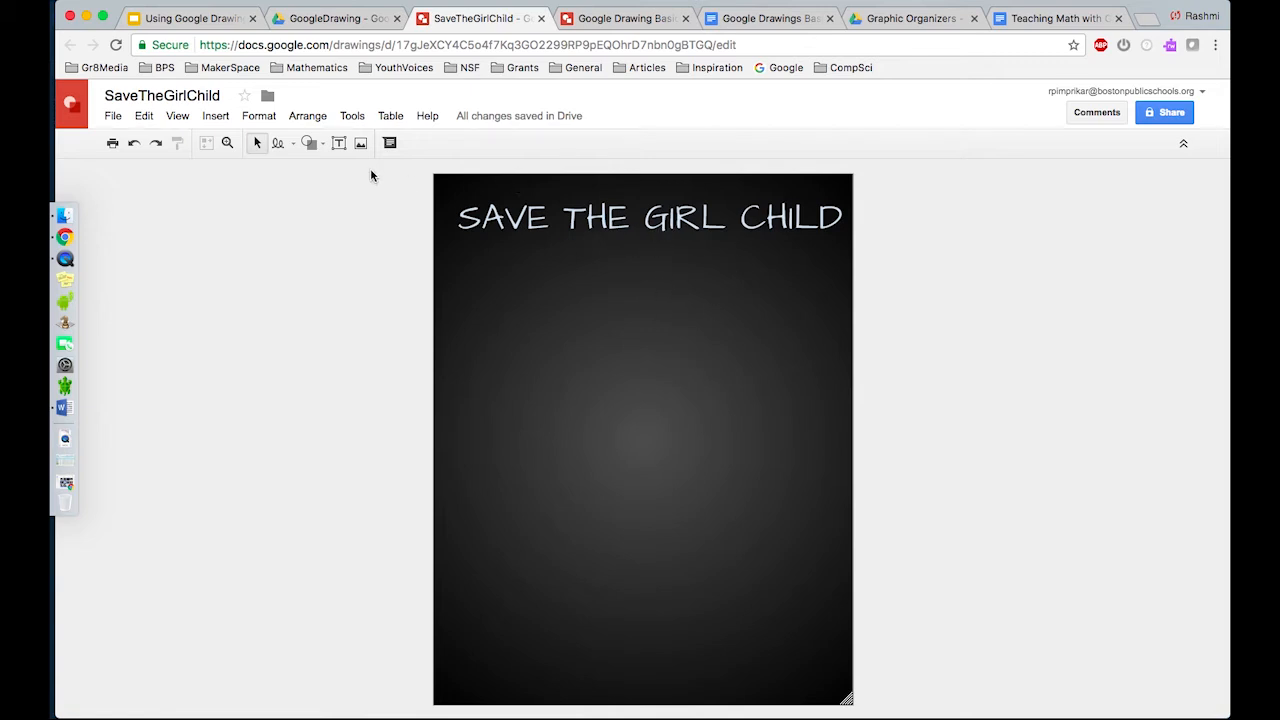
# Browse the shape categories available for insertion, including the arrow shapes.
pyautogui.click(212, 116)
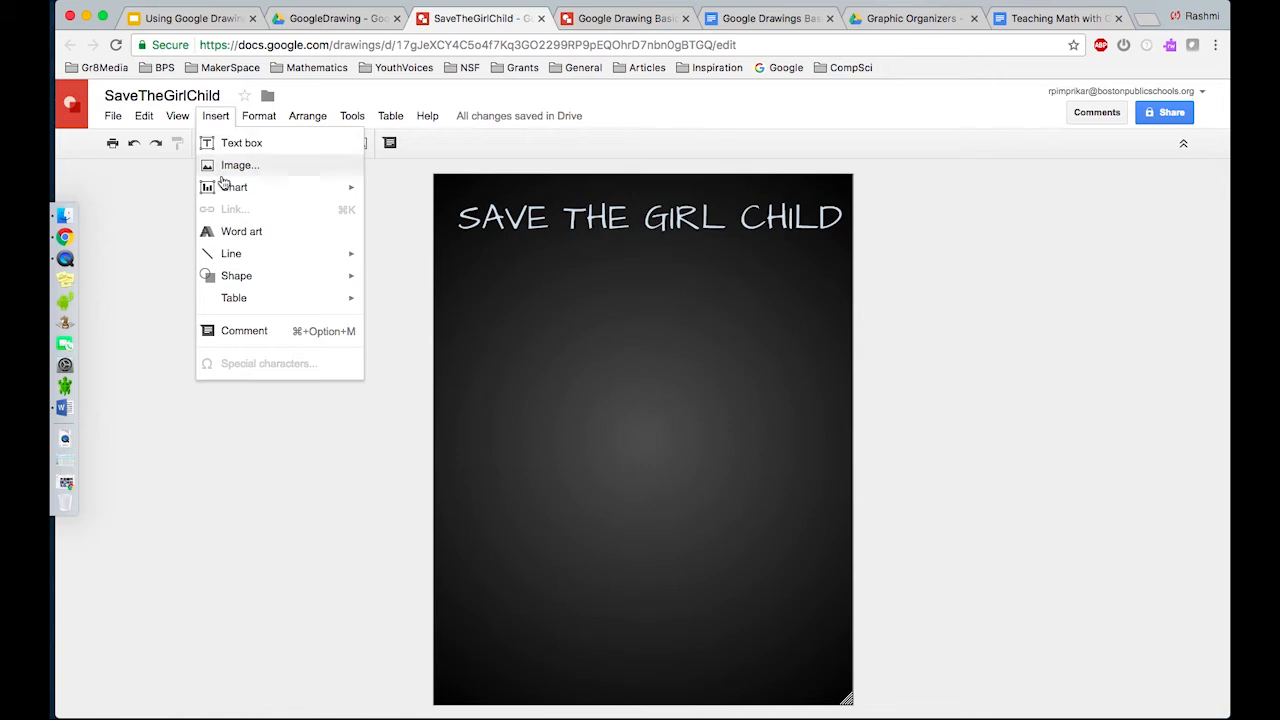
pyautogui.moveTo(241, 287)
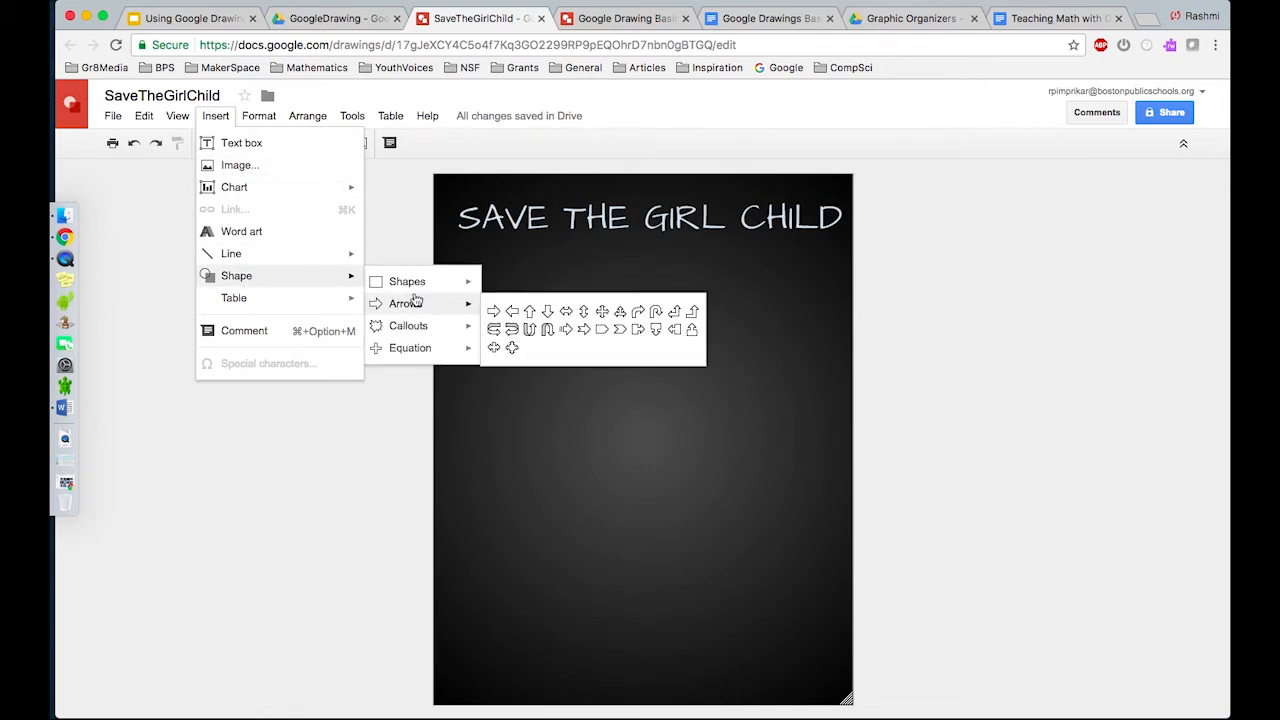